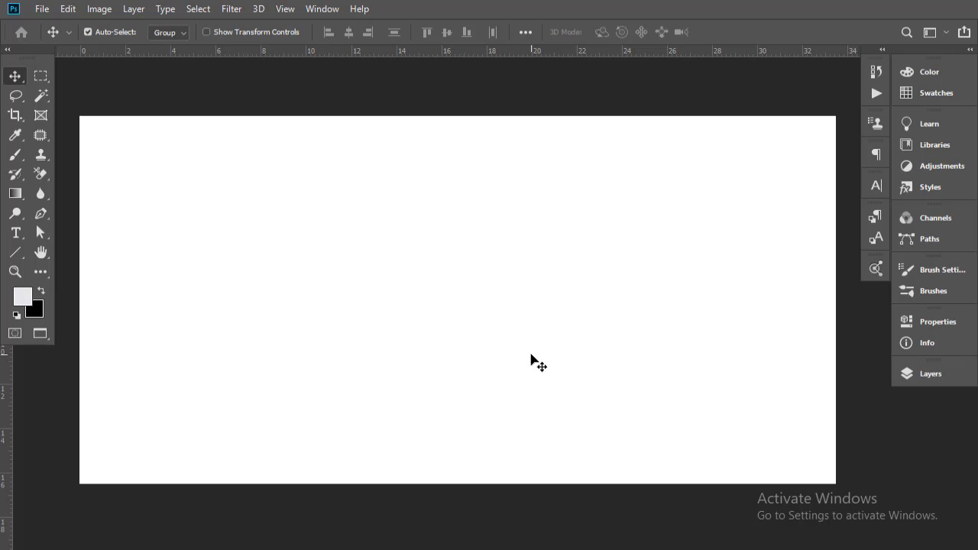
Step: Check the blank document's pixel dimensions and resolution, leaving the size as it is
left_click(99, 9)
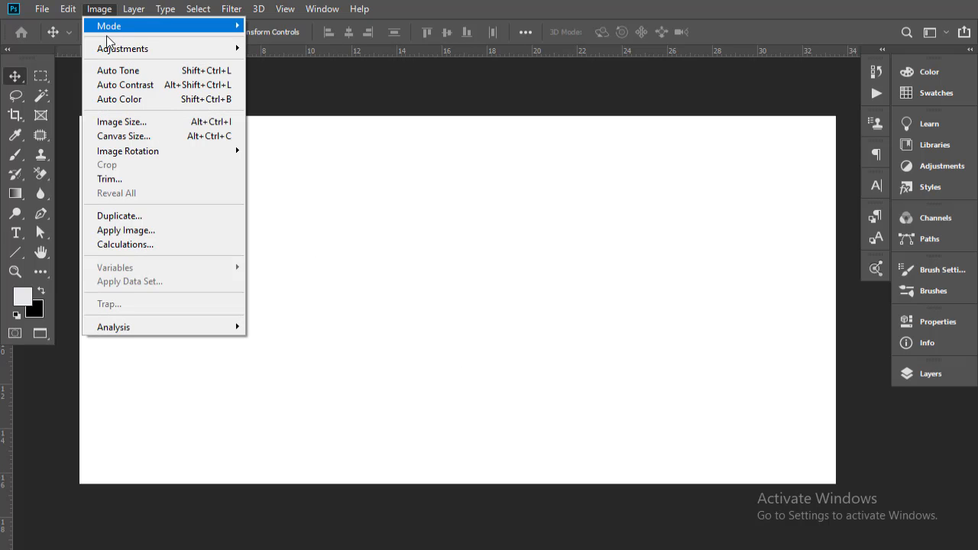
left_click(124, 122)
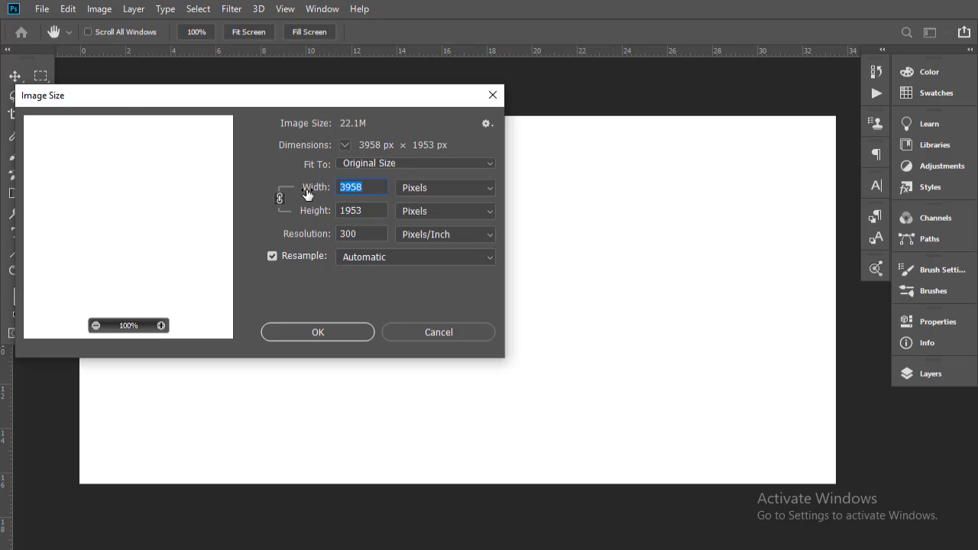
key("Tab")
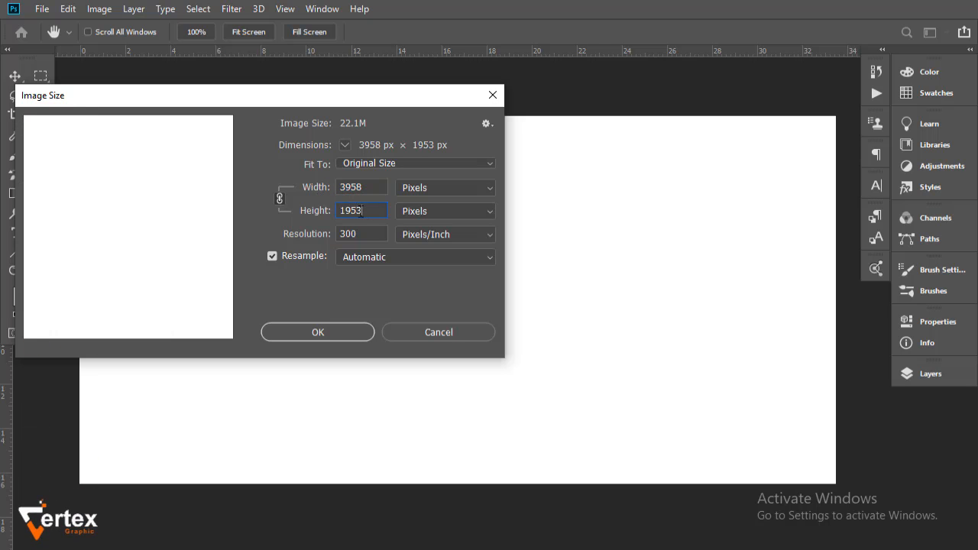
left_click(447, 340)
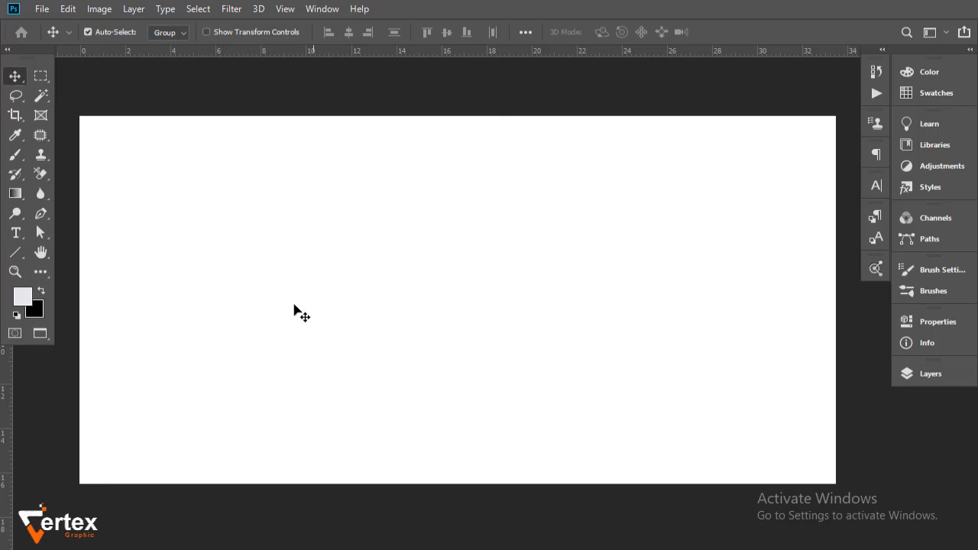
Step: Place the image Minar-e-Pakistan-Lahore-1024x768 as an embedded object in the blank document
left_click(46, 11)
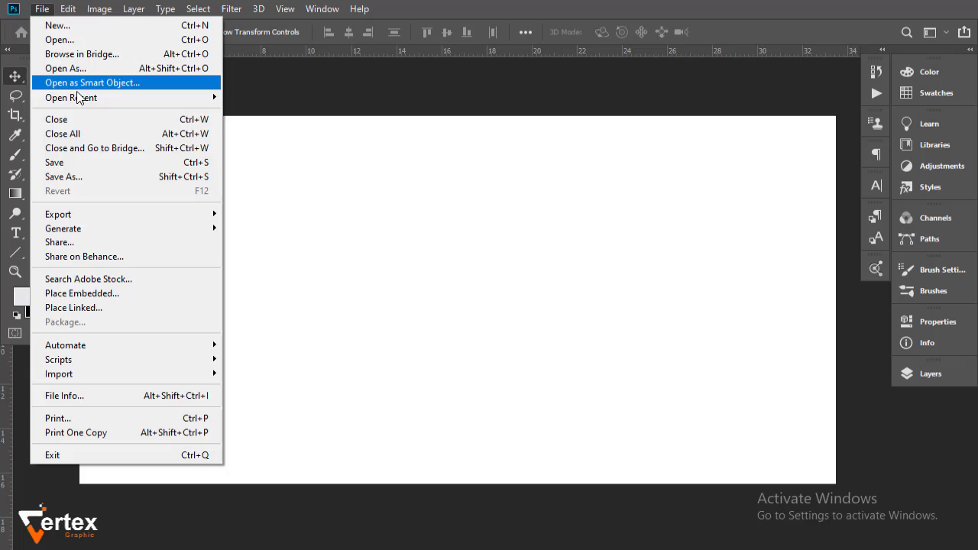
left_click(99, 294)
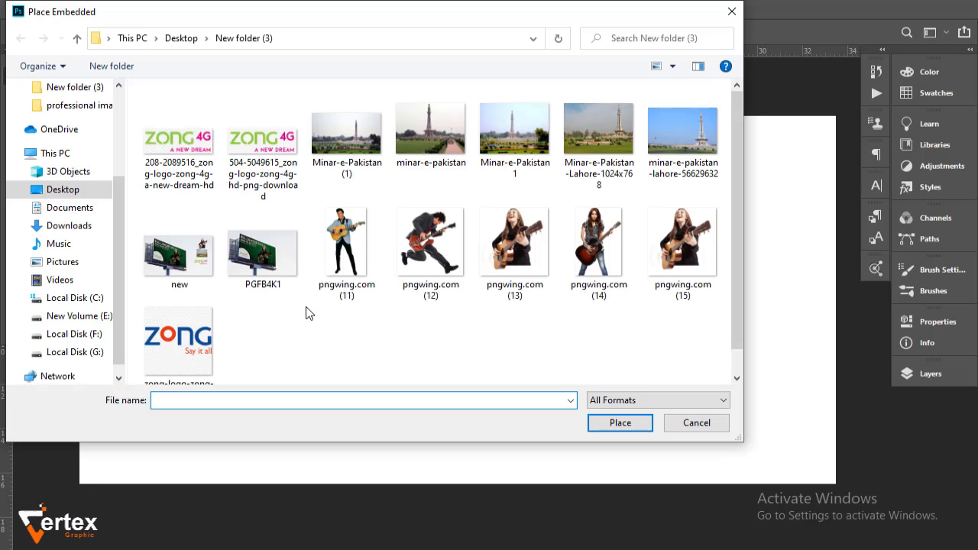
left_click(600, 184)
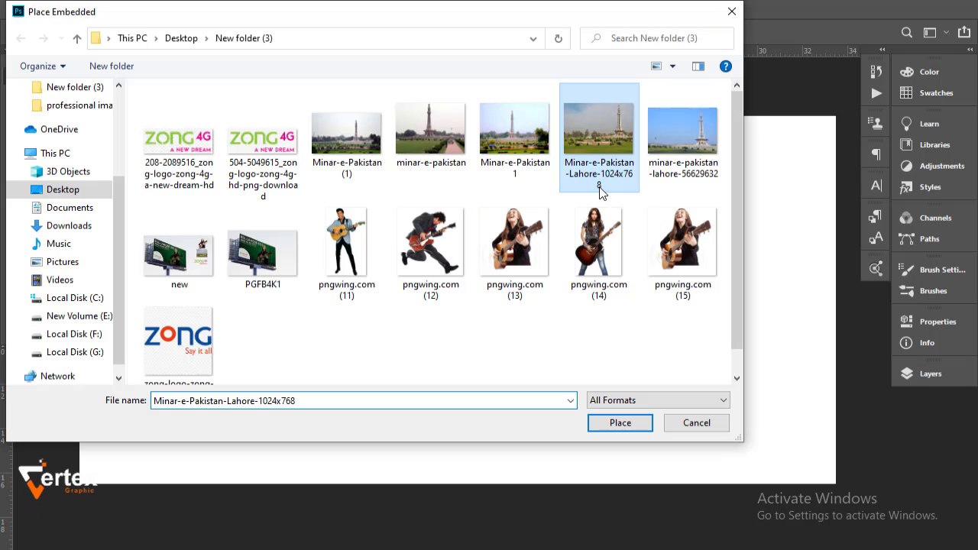
left_click(615, 422)
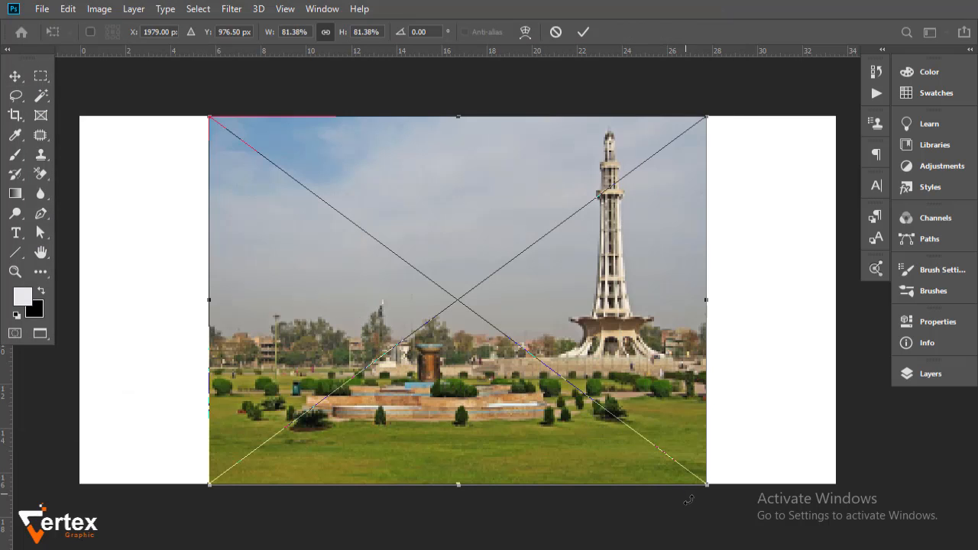
Step: Scale the placed Minar-e-Pakistan photo to about 124% and position it to fill the canvas with the tower fully in frame
left_click_drag(704, 483, 761, 531)
left_click_drag(608, 456, 479, 412)
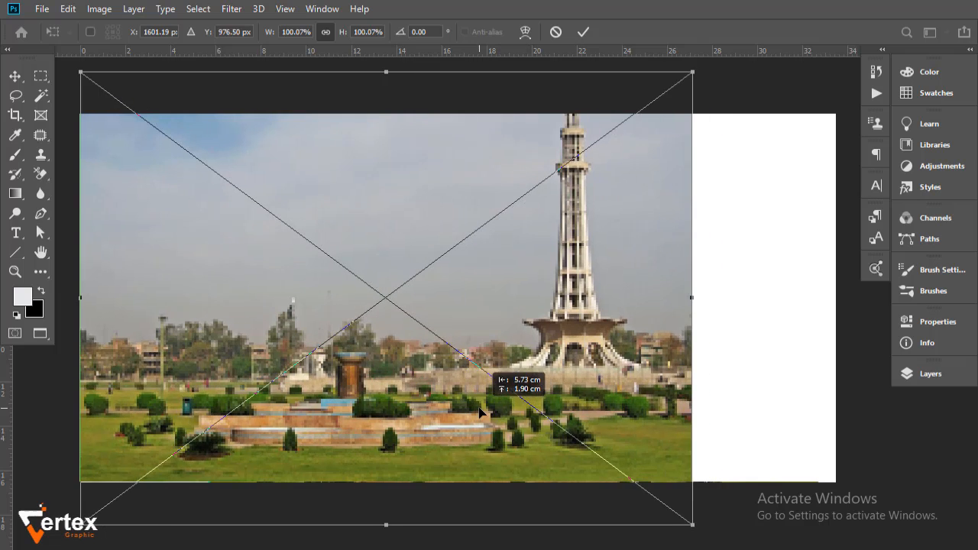
left_click_drag(691, 522, 823, 548)
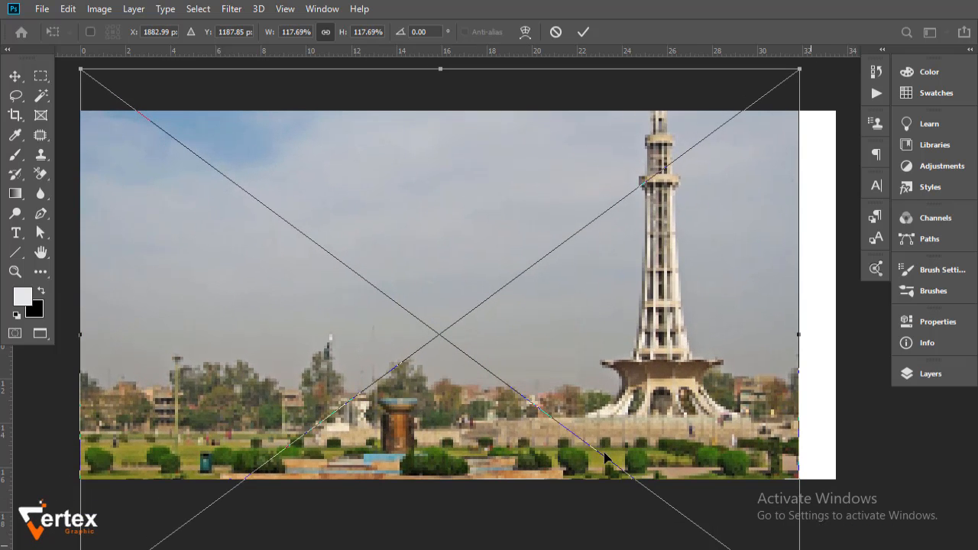
left_click(555, 378, "alt")
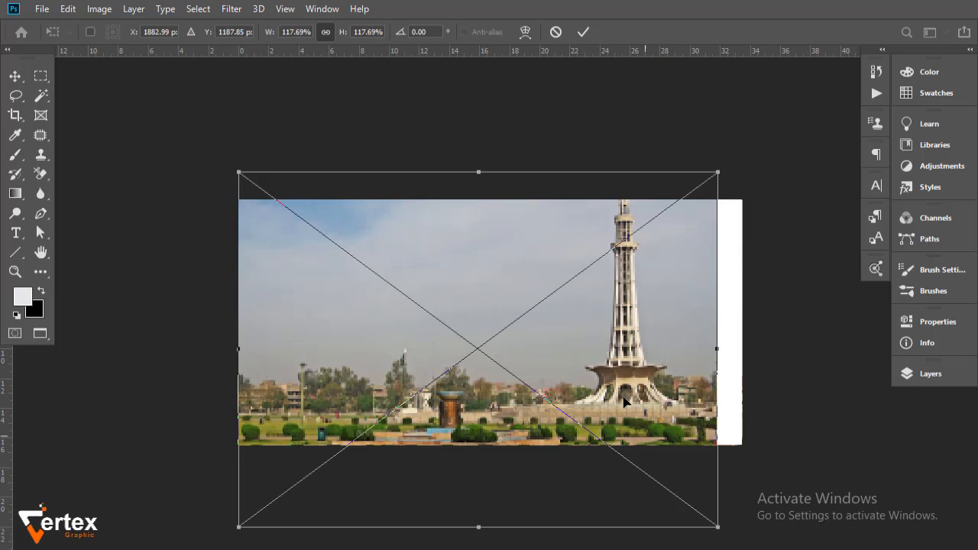
left_click_drag(623, 401, 650, 420)
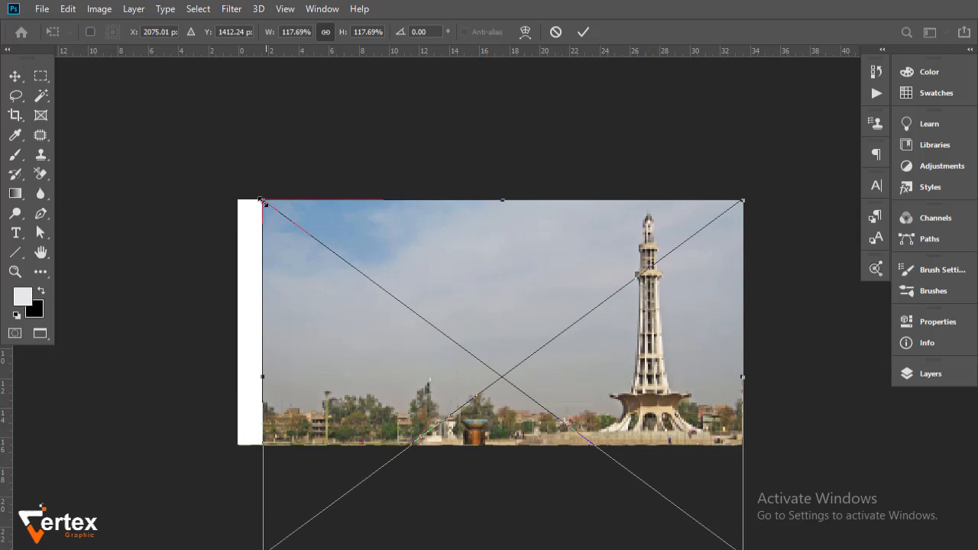
left_click_drag(263, 202, 236, 178)
left_click_drag(618, 325, 614, 328)
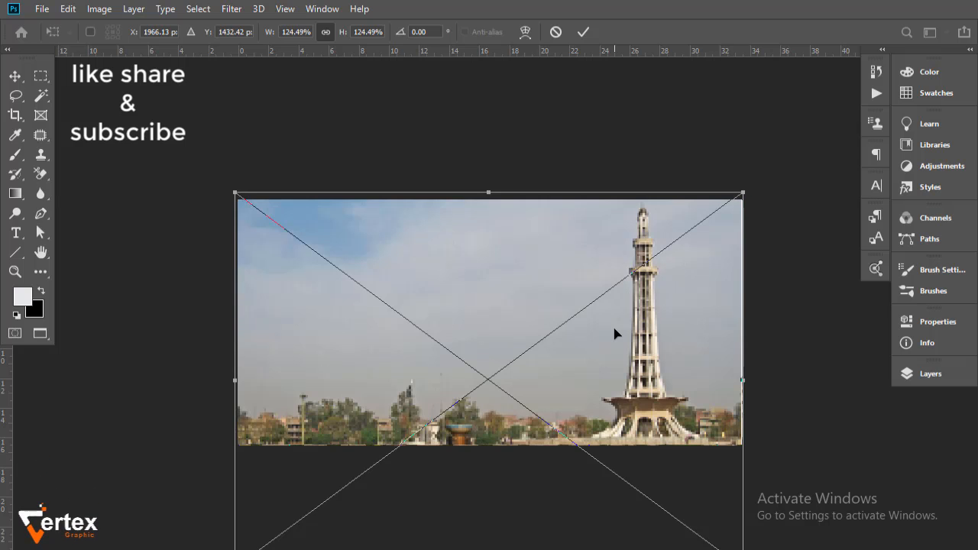
key("Return")
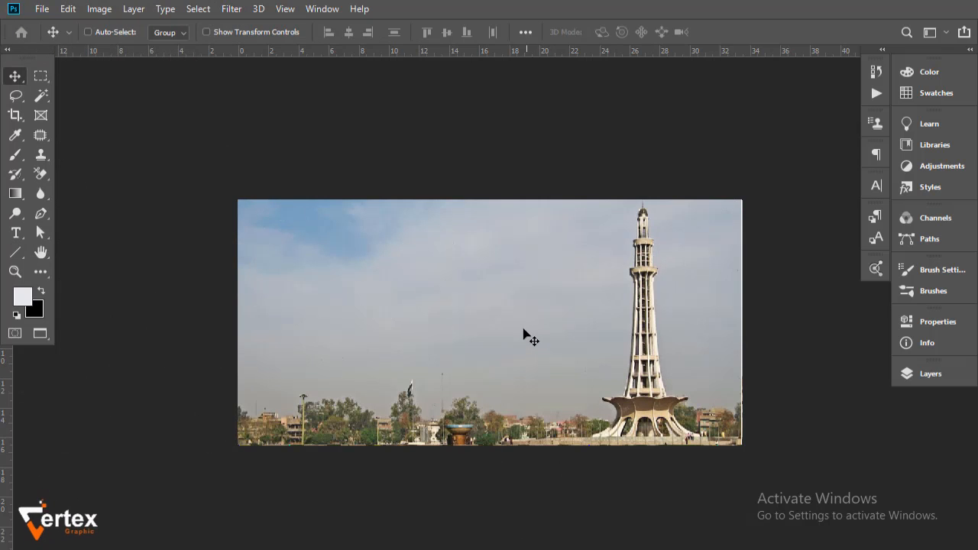
Step: Add a linear Gradient fill layer above the photo using the light-to-dark green preset
left_click(527, 332, "ctrl")
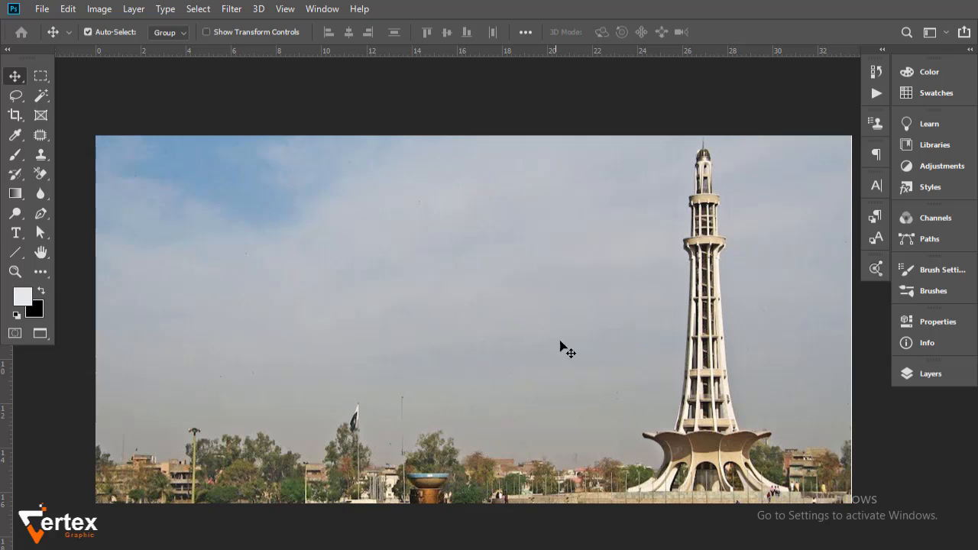
left_click(919, 376)
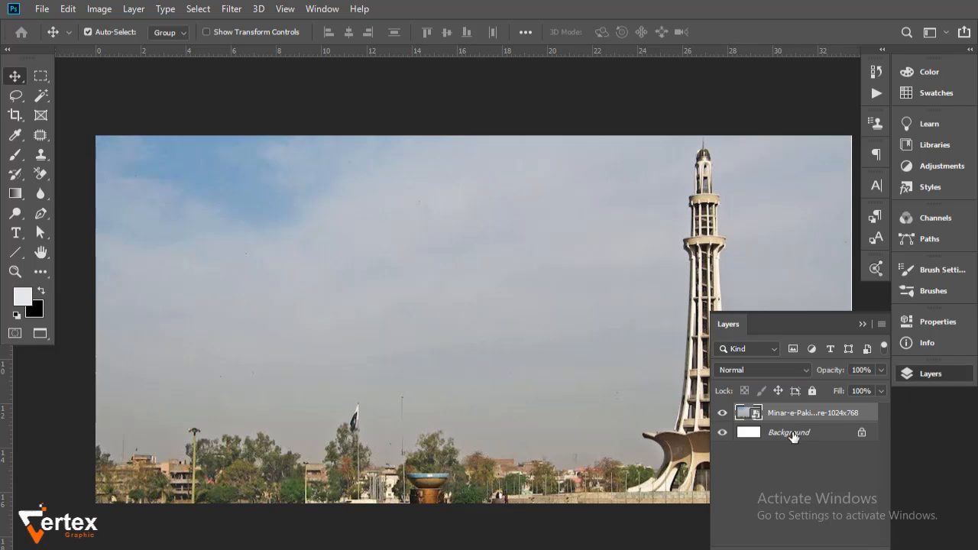
left_click(821, 524)
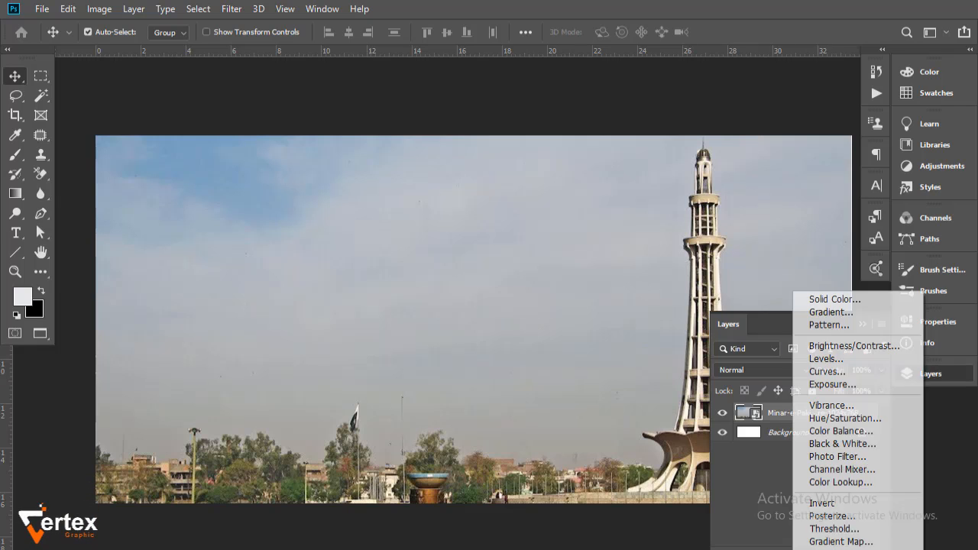
left_click(849, 314)
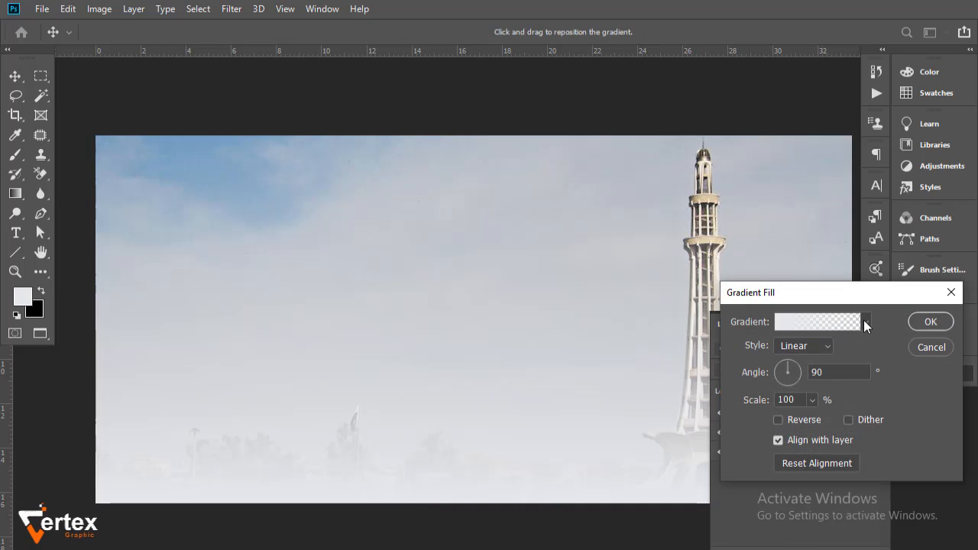
left_click(866, 323)
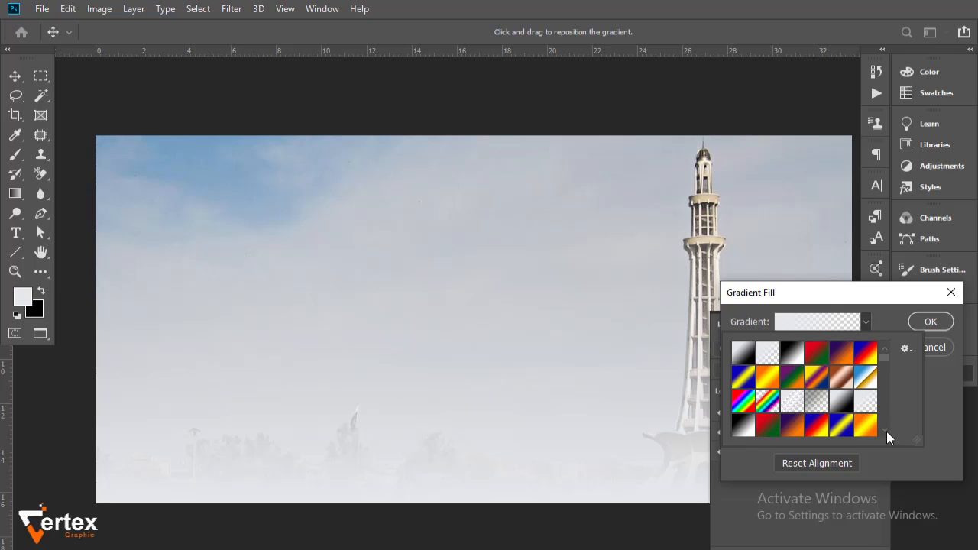
scroll(886, 431, "down", 6)
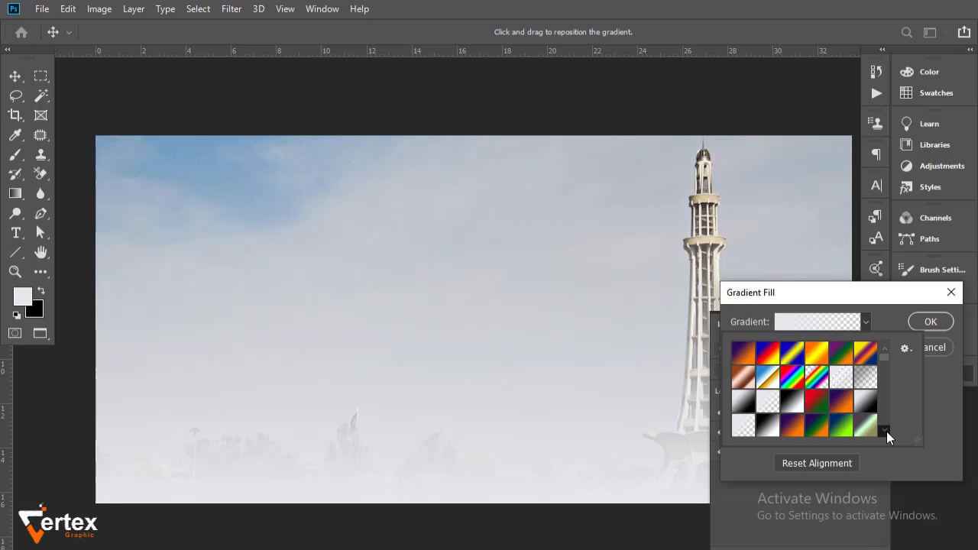
scroll(886, 431, "down", 8)
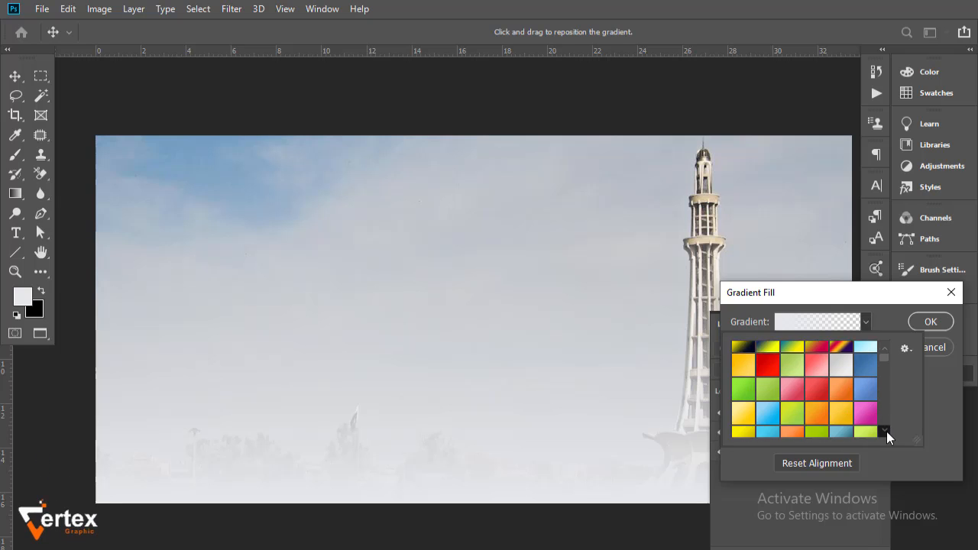
scroll(886, 431, "down", 6)
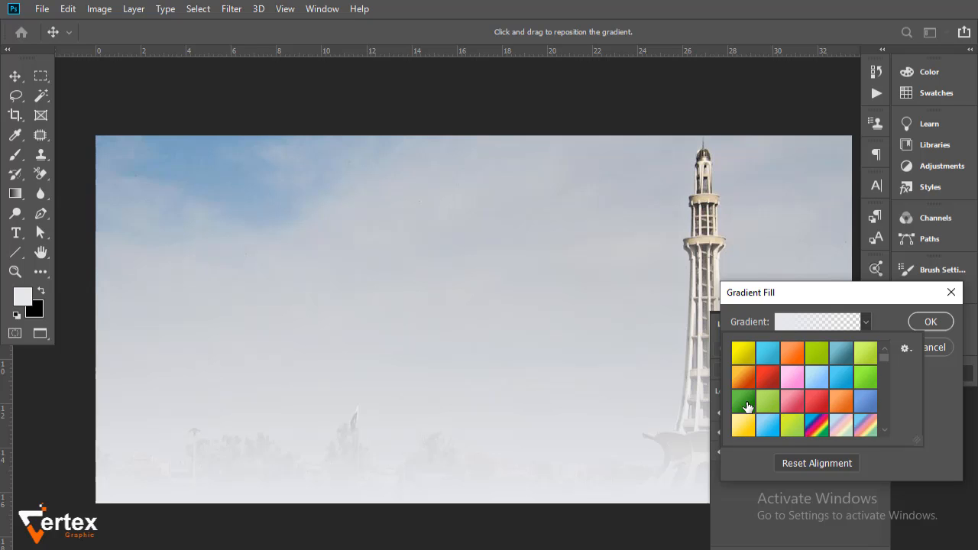
left_click(747, 406)
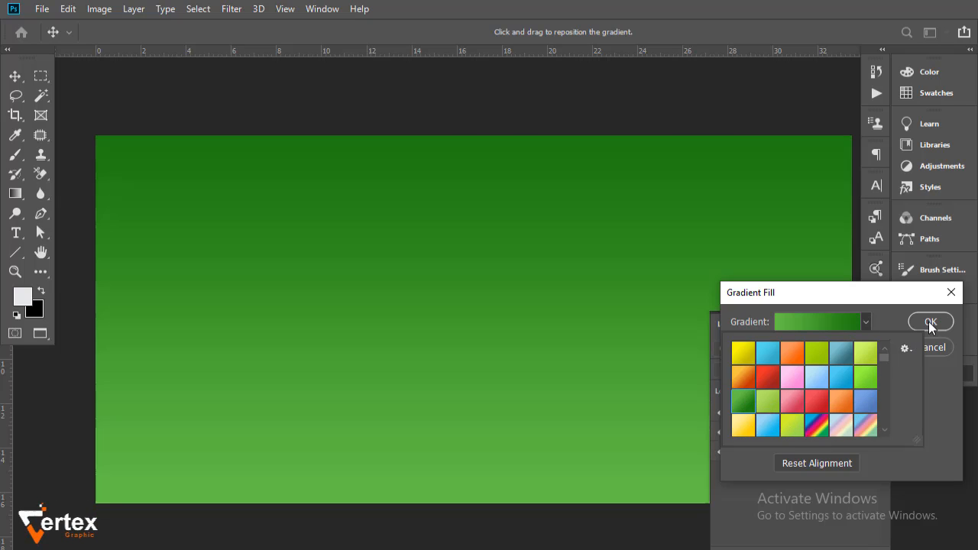
Step: Edit the gradient, set its dark end stop to #0b6302 and add a matching colour stop at 60%
left_click(828, 324)
left_click(828, 323)
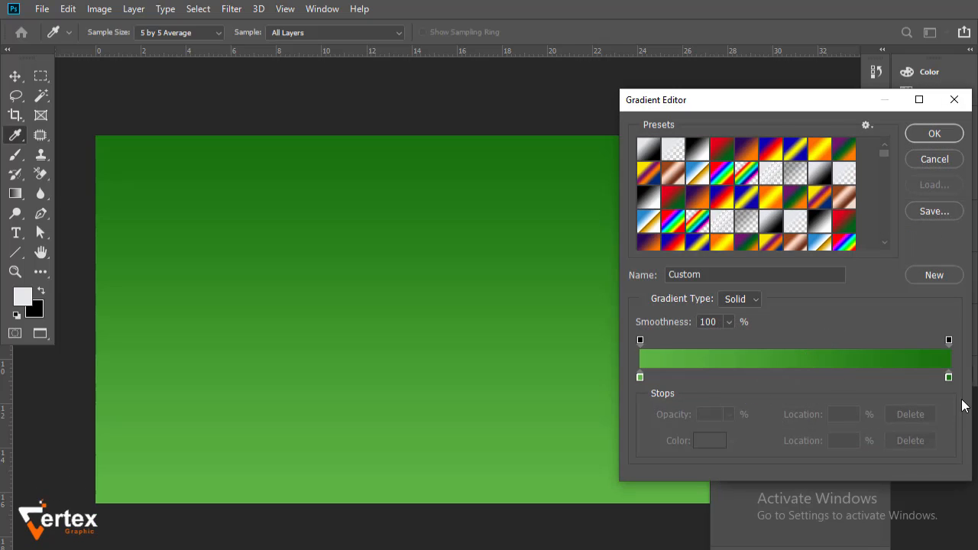
double_click(949, 377)
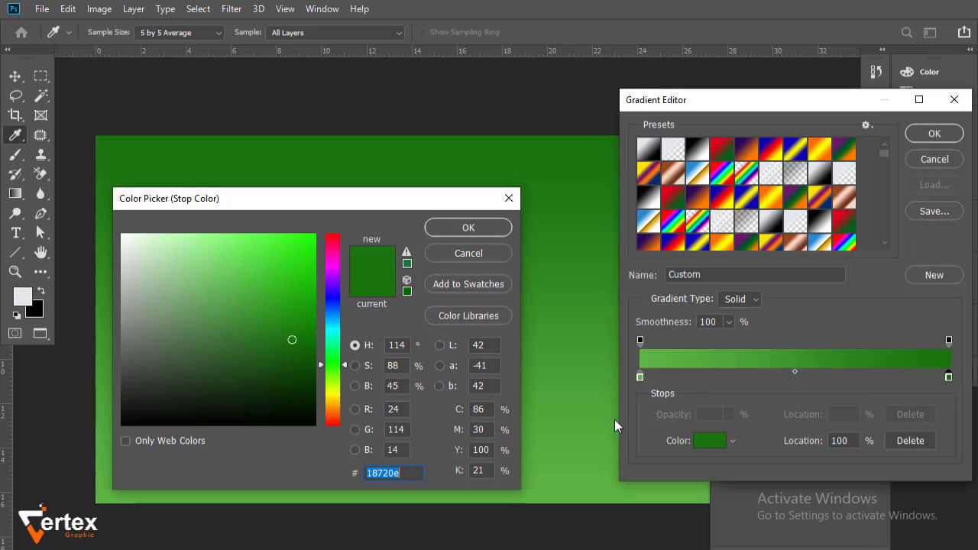
left_click(313, 369)
left_click_drag(313, 361, 312, 350)
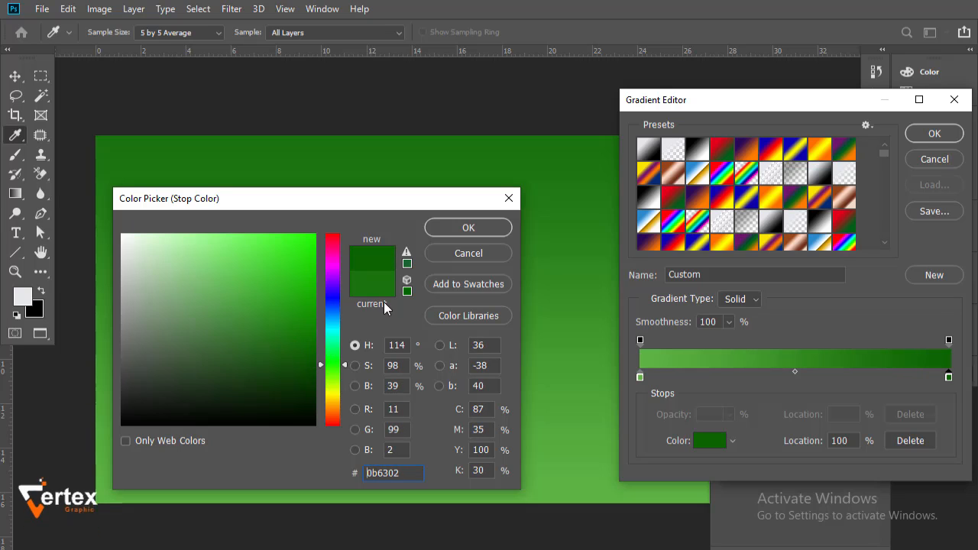
left_click(468, 227)
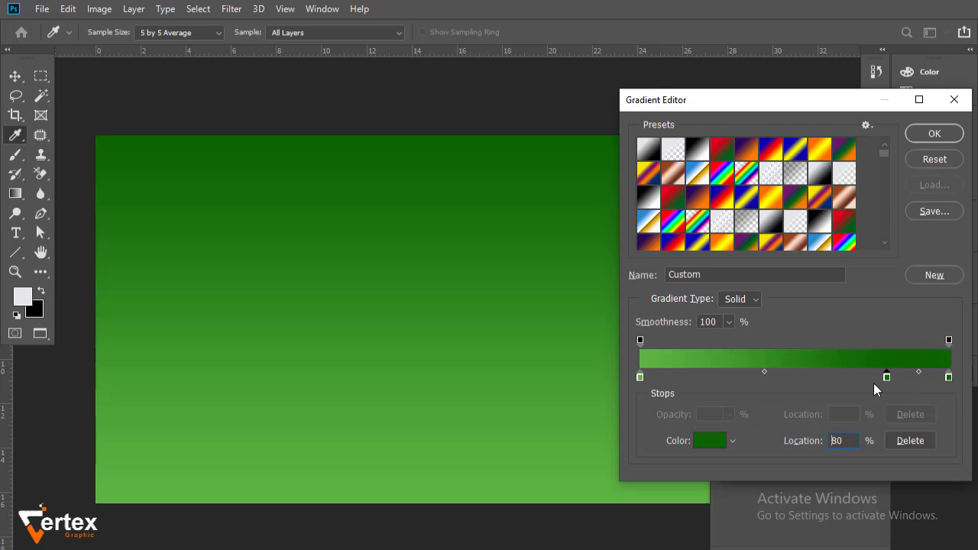
left_click_drag(886, 378, 826, 379)
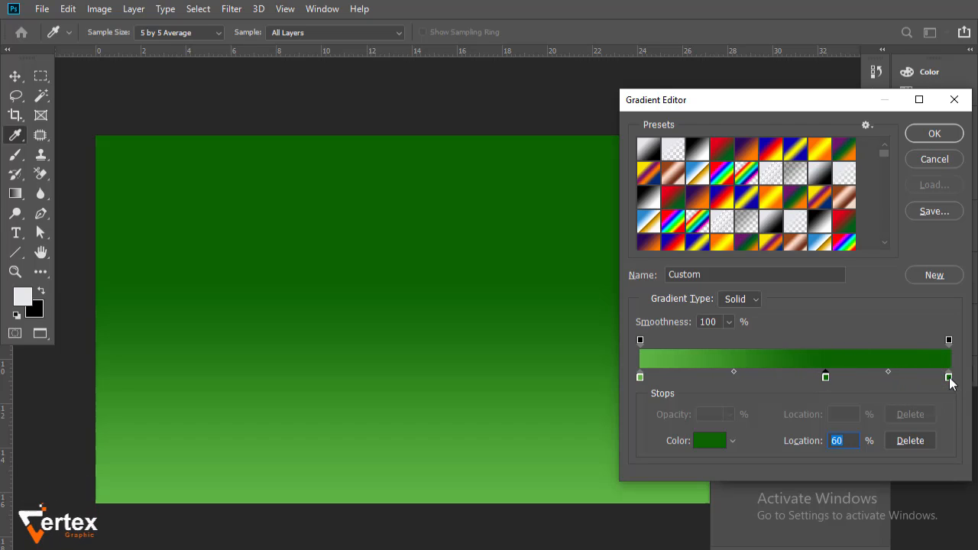
Step: Darken the gradient's end stop at 100% to #084701
double_click(948, 378)
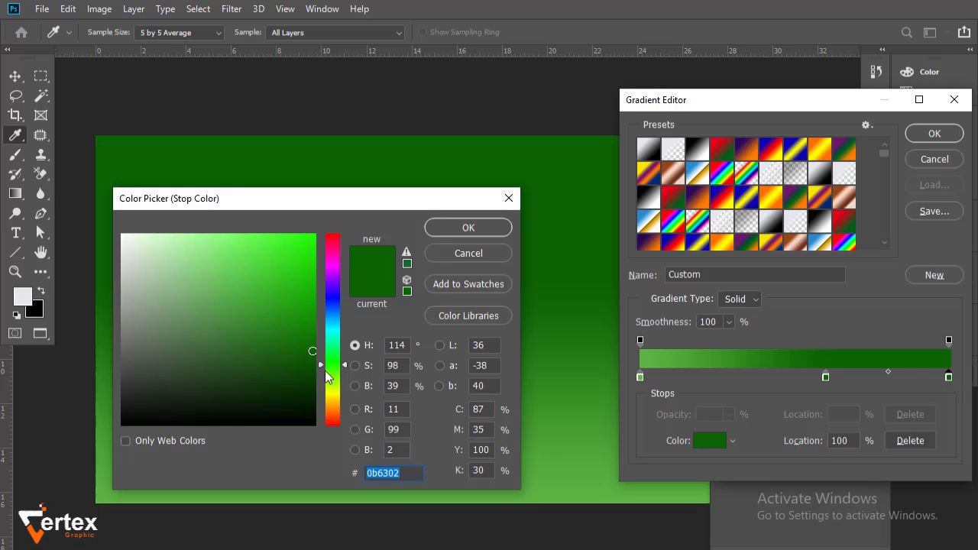
left_click_drag(314, 367, 312, 371)
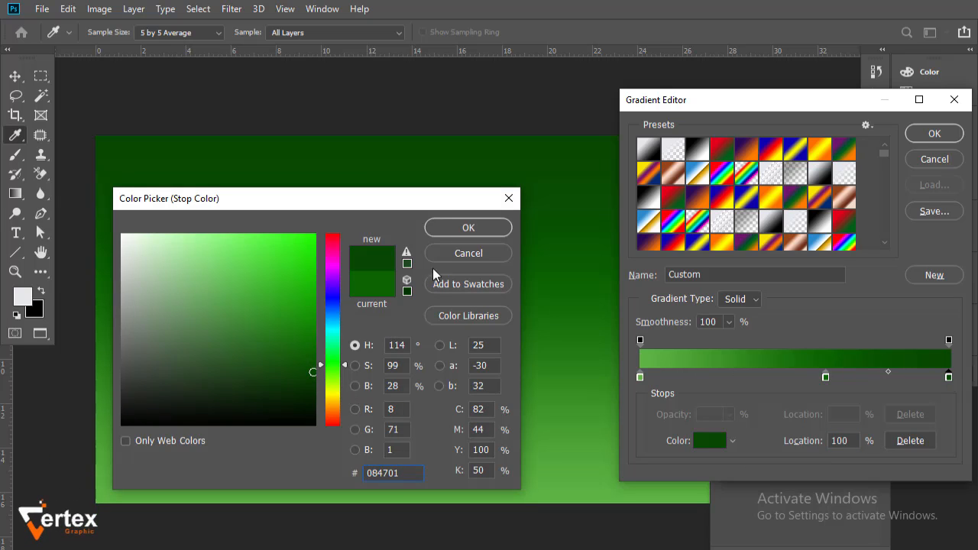
left_click(465, 229)
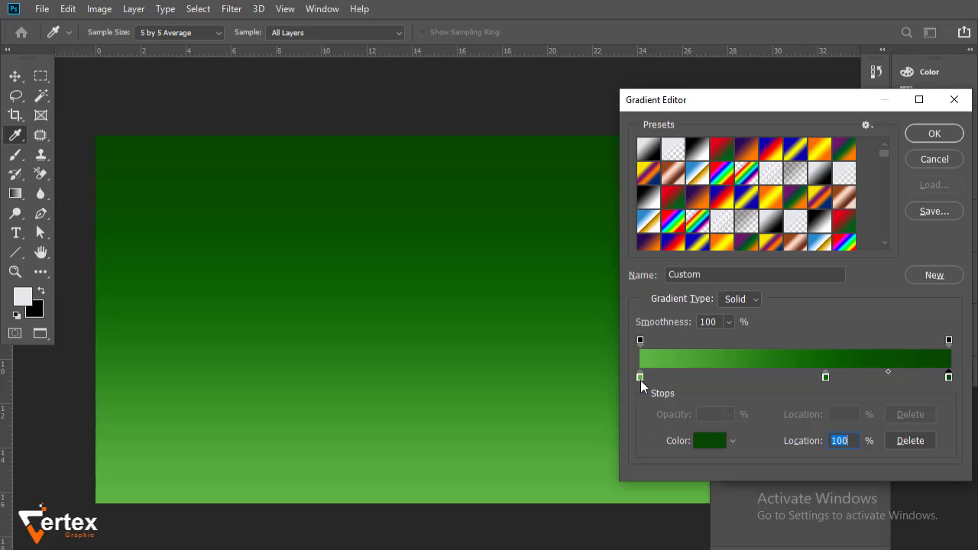
Step: Set the gradient's light start stop to #2cb004 and shift the middle stop to 61%
left_click(641, 379)
double_click(640, 378)
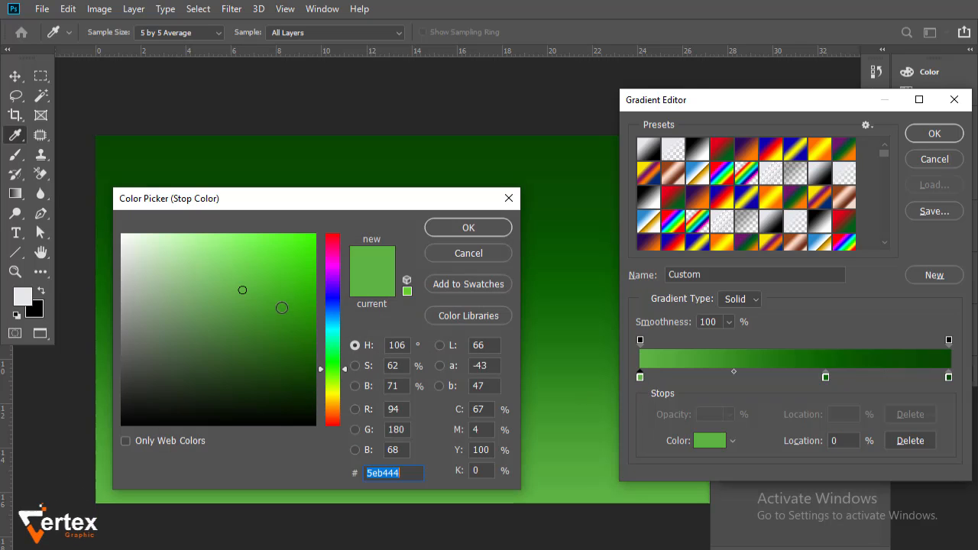
left_click(306, 297)
left_click_drag(311, 294, 311, 292)
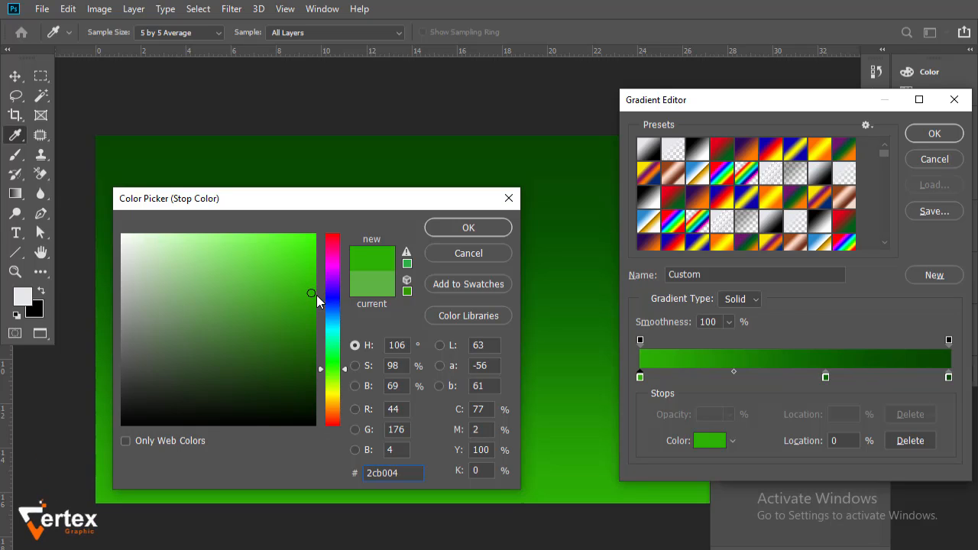
left_click(470, 229)
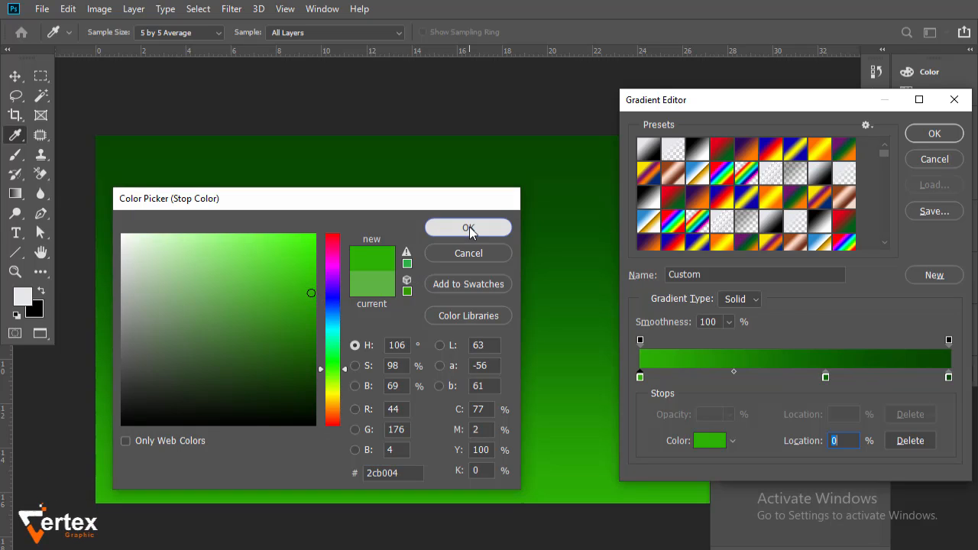
left_click_drag(827, 376, 830, 374)
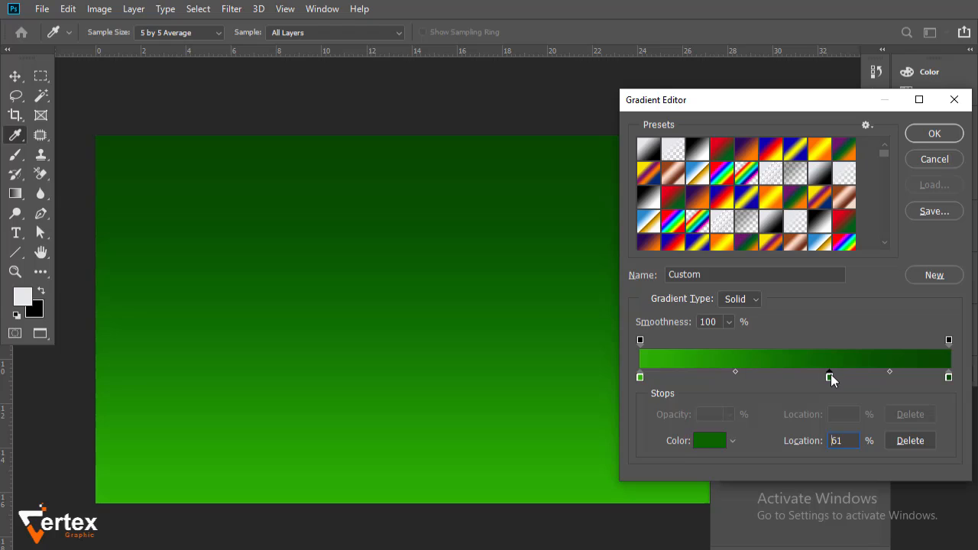
Step: Apply the edited gradient and make the fill radial and unreversed, with an angle of 132.17° and a scale of 199%
left_click(934, 134)
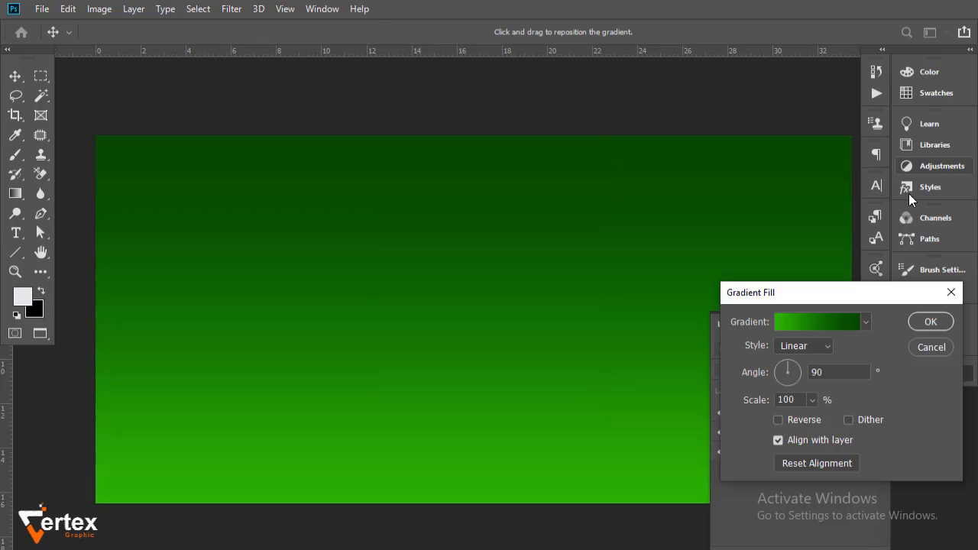
left_click(787, 422)
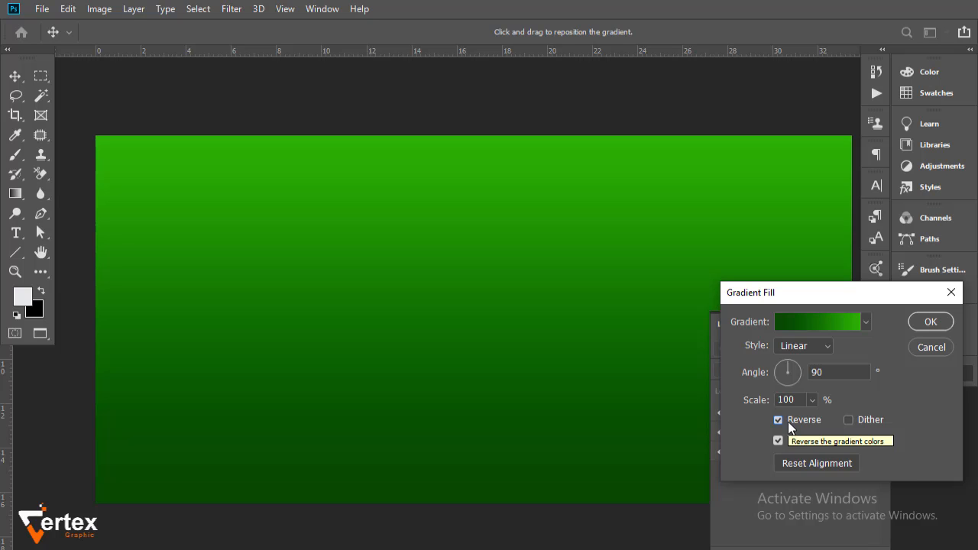
left_click(813, 351)
left_click(816, 371)
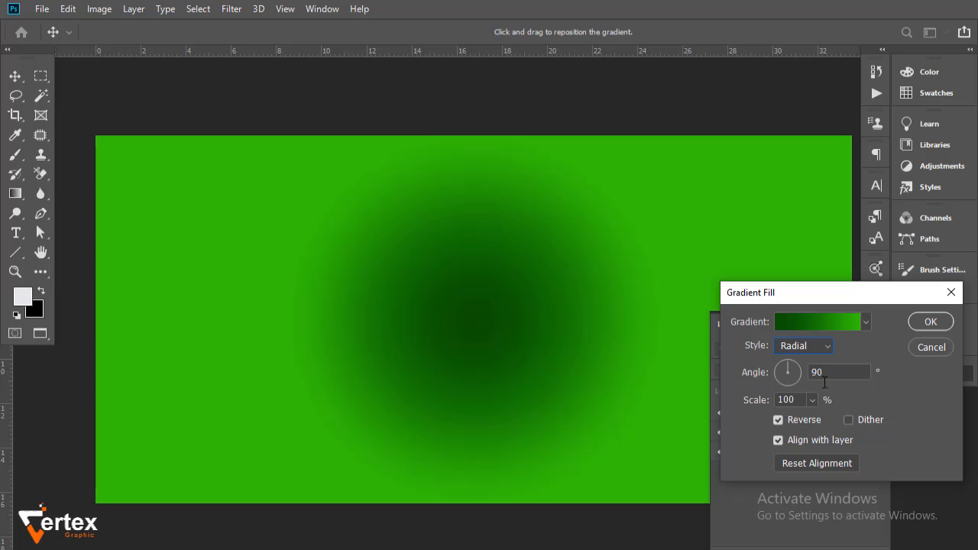
left_click(782, 422)
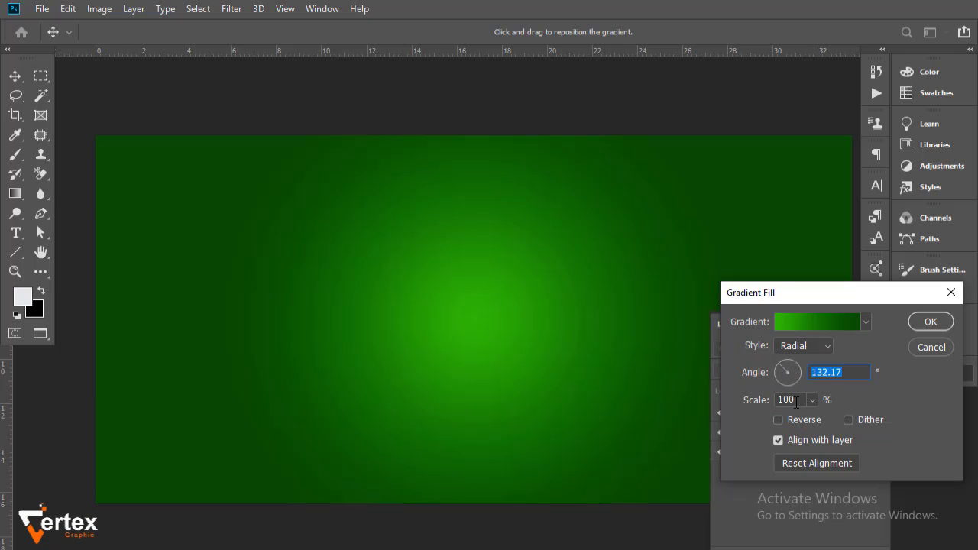
left_click(812, 399)
left_click_drag(813, 417, 818, 419)
Step: Reposition the radial gradient so its bright centre sits near the upper edge in the right half of the canvas
left_click(562, 320)
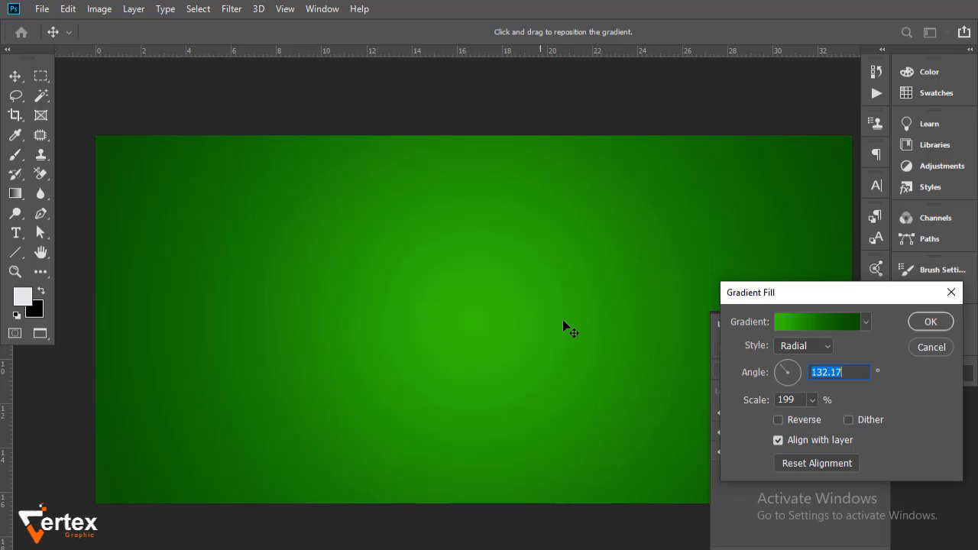
left_click_drag(553, 324, 618, 298)
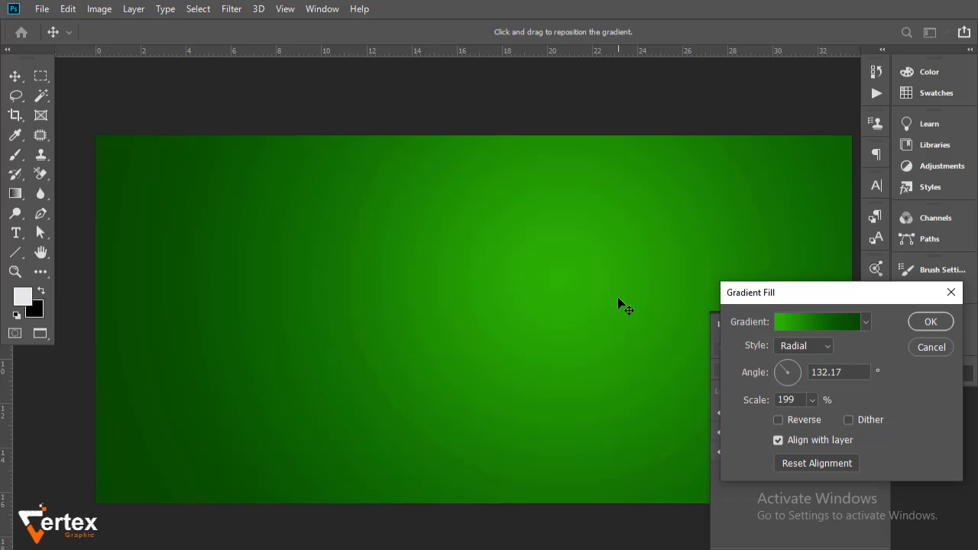
left_click_drag(473, 476, 485, 434)
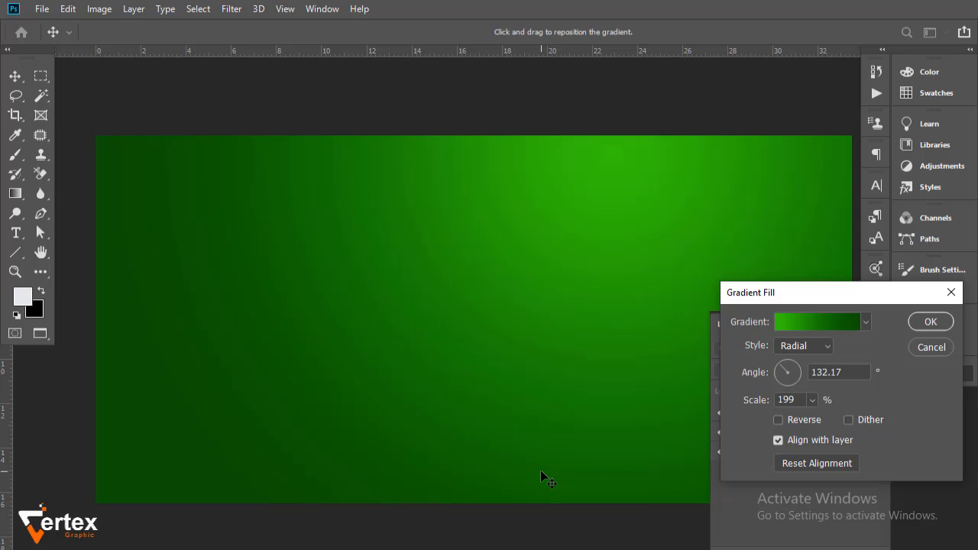
left_click_drag(701, 176, 705, 206)
Step: Darken the gradient's 100% end stop slightly and confirm the gradient fill
left_click(829, 320)
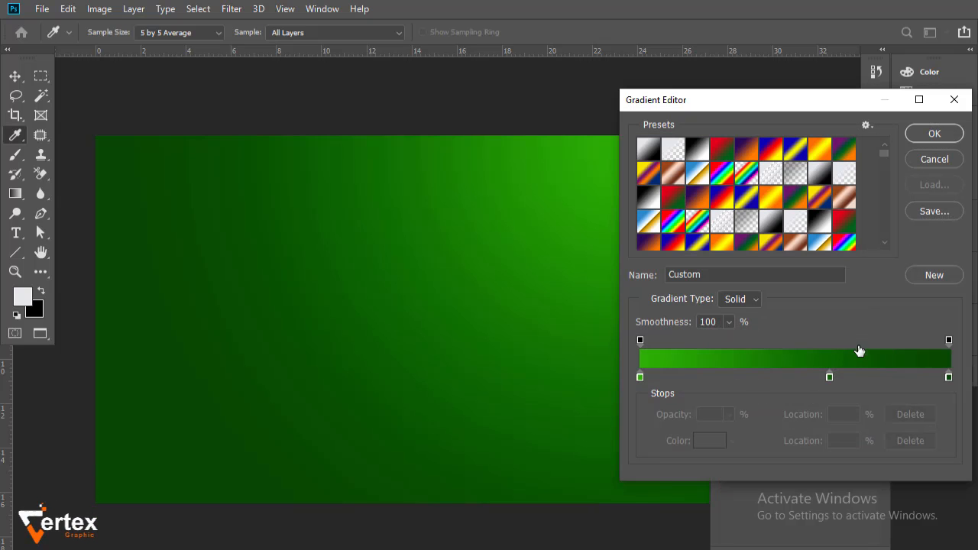
double_click(948, 378)
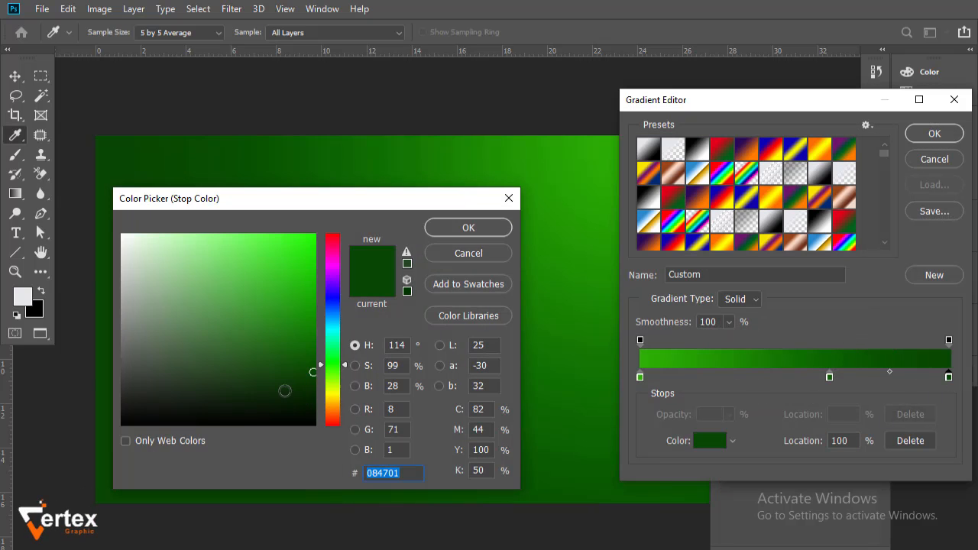
left_click(452, 229)
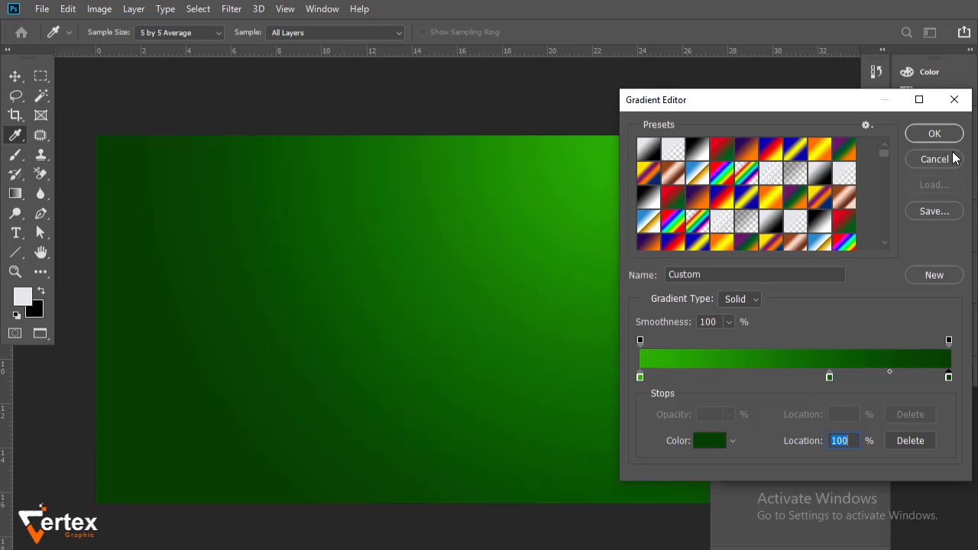
left_click(934, 134)
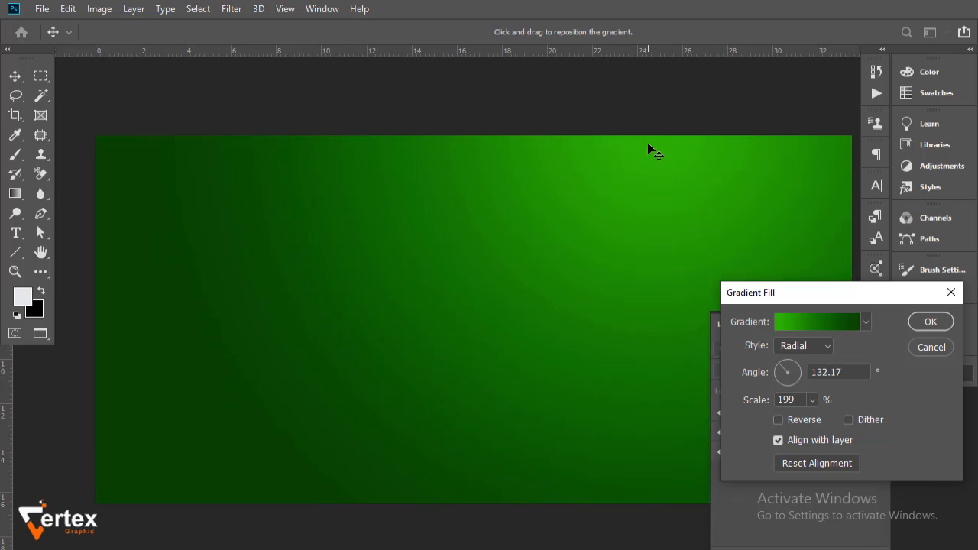
left_click(932, 321)
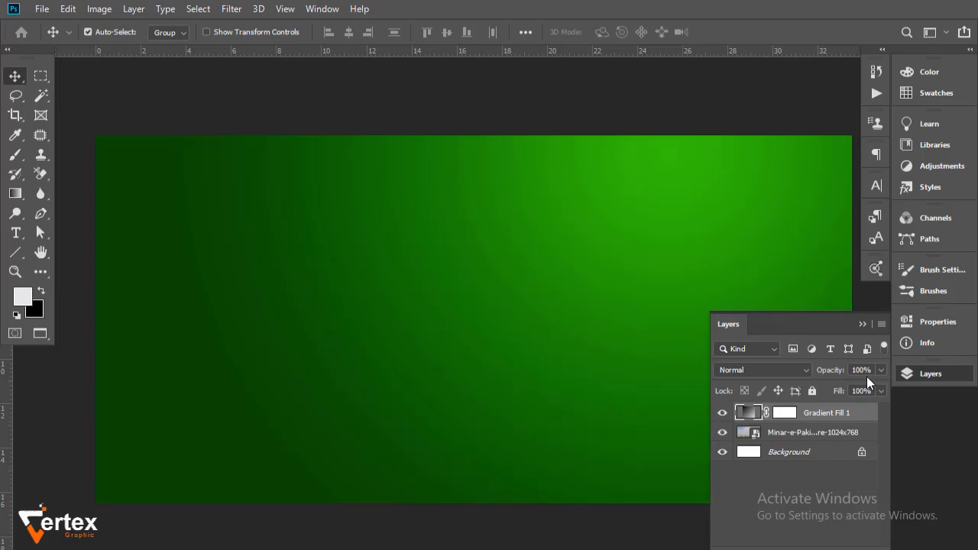
Step: Set the gradient fill layer's blend mode to Multiply so it tints the Minar-e-Pakistan photo
left_click(805, 371)
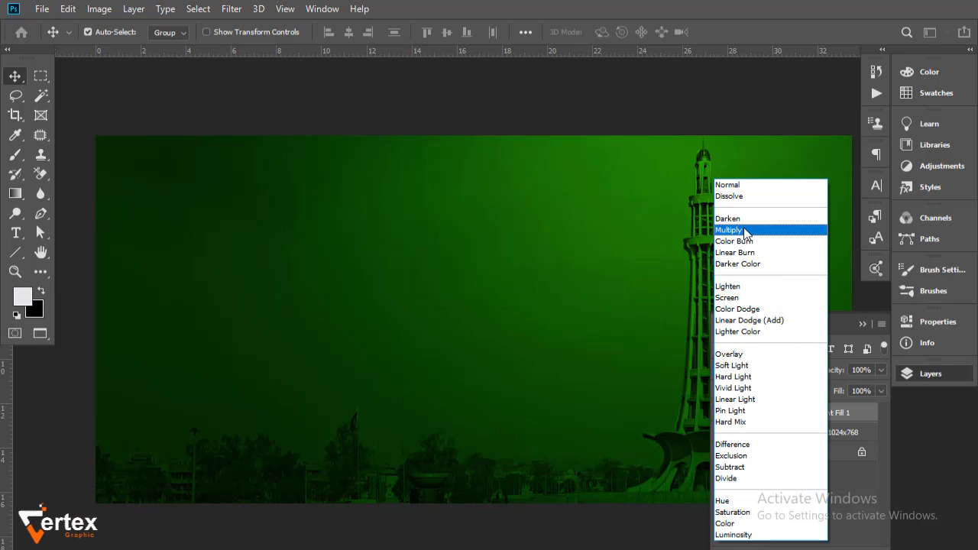
left_click(744, 231)
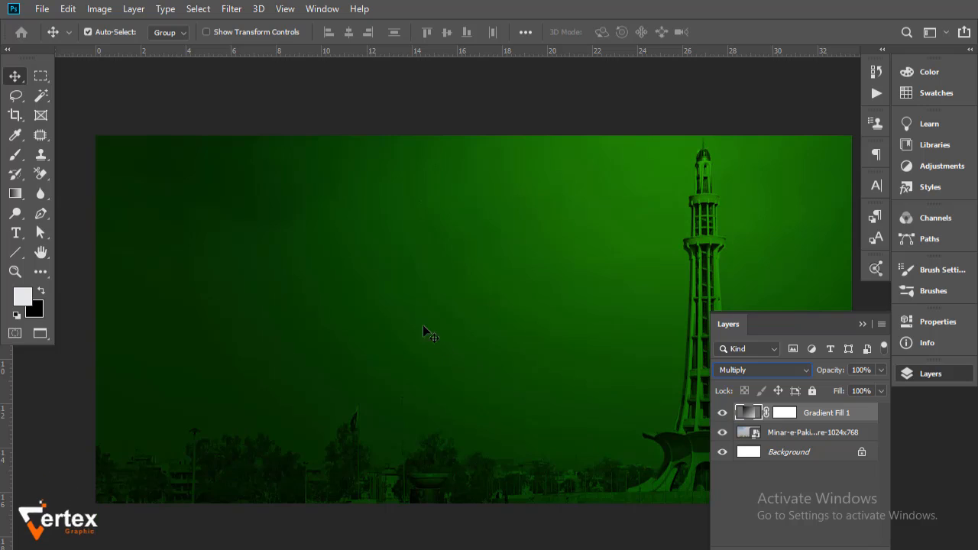
left_click_drag(438, 319, 448, 317)
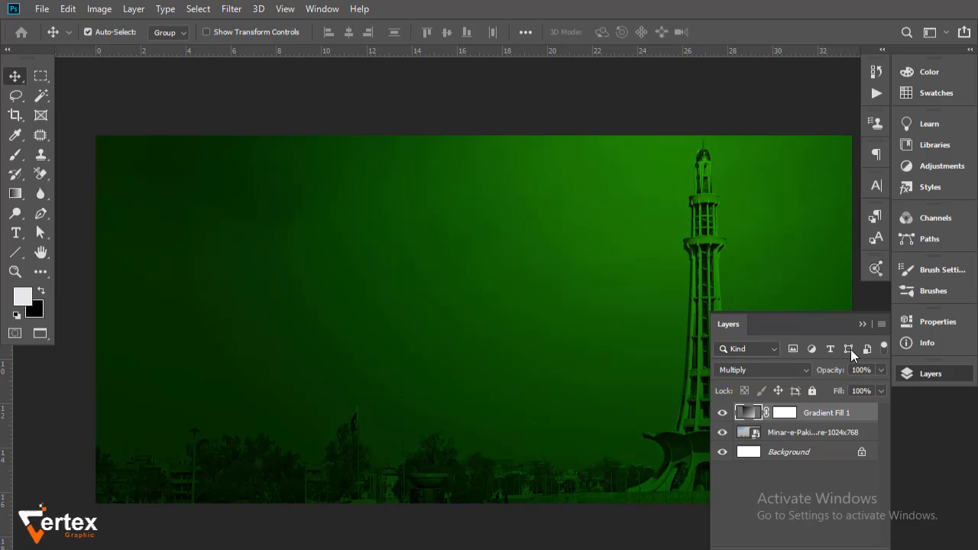
left_click(860, 324)
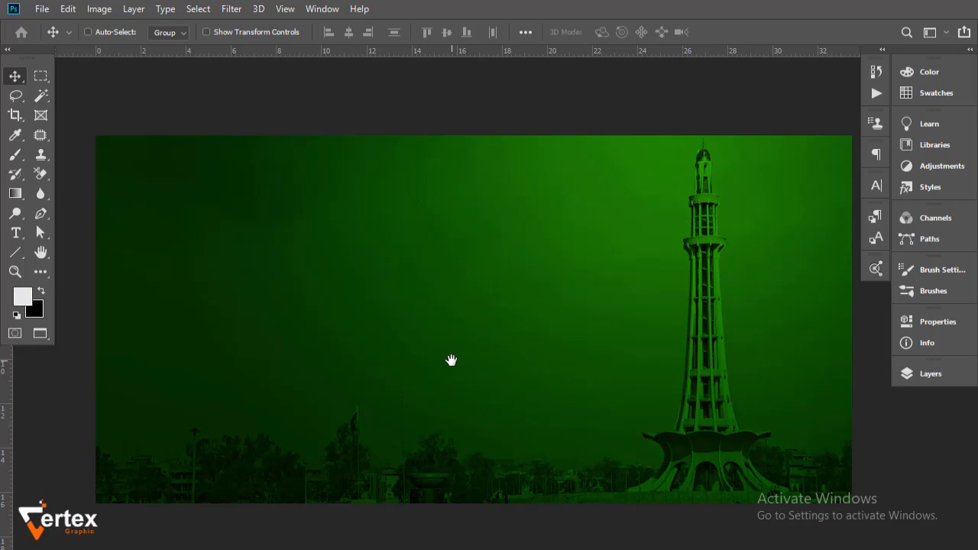
Step: Reopen the gradient fill layer's settings and set its angle to 120.3°
left_click(926, 374)
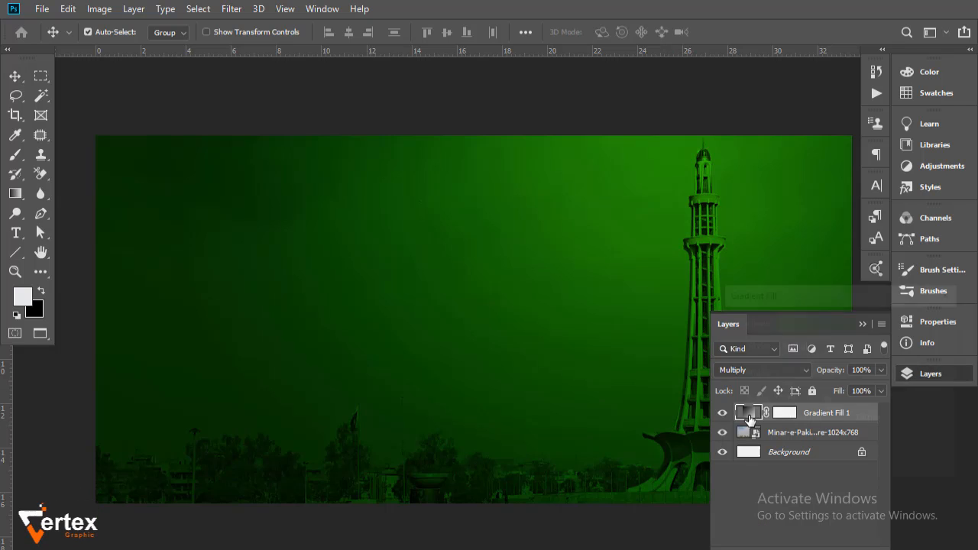
double_click(748, 414)
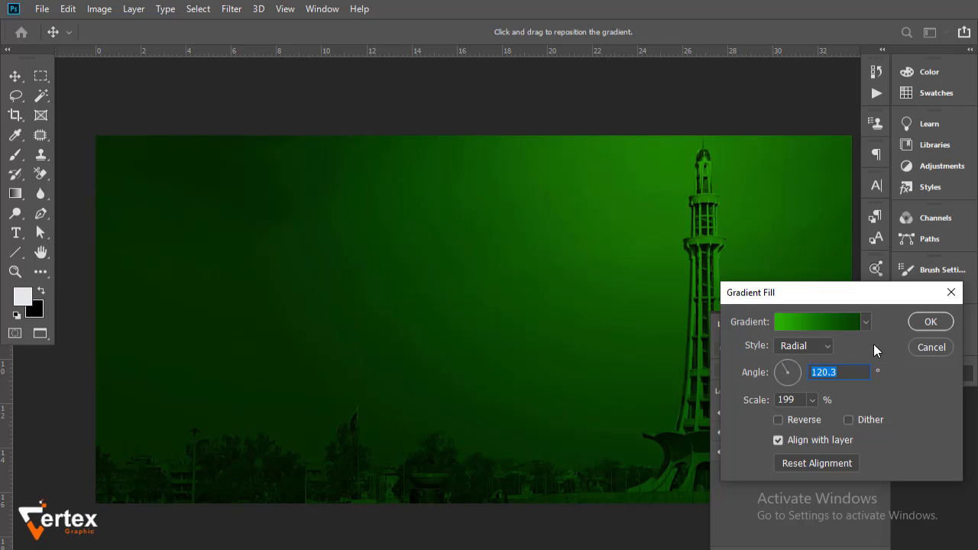
left_click(929, 321)
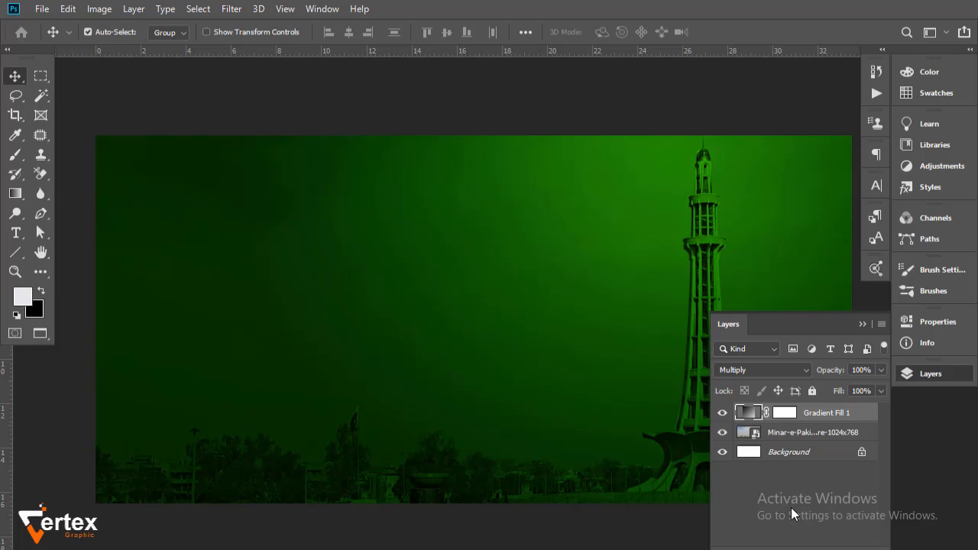
Step: Place the image pngwing.com (13), a woman playing guitar, as an embedded object in the banner
left_click(739, 512)
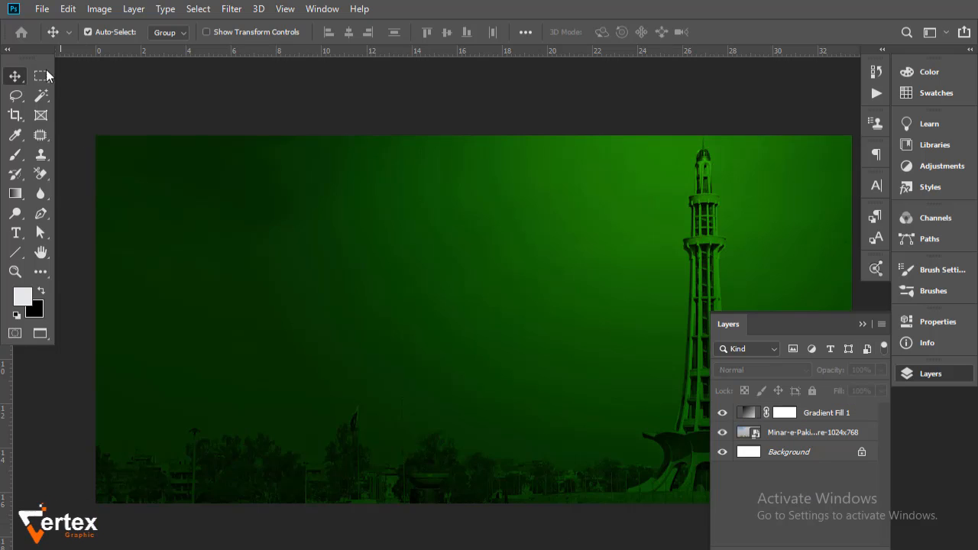
left_click(38, 10)
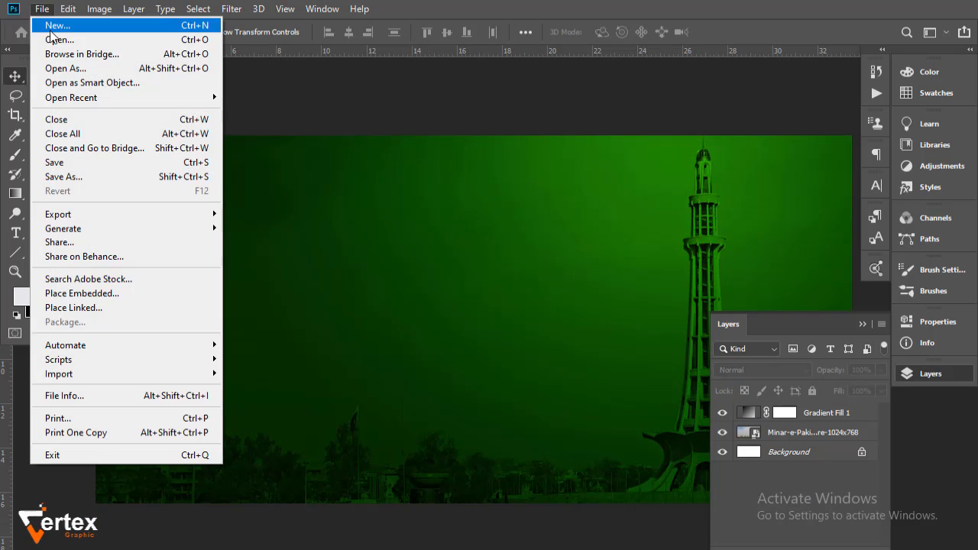
left_click(107, 292)
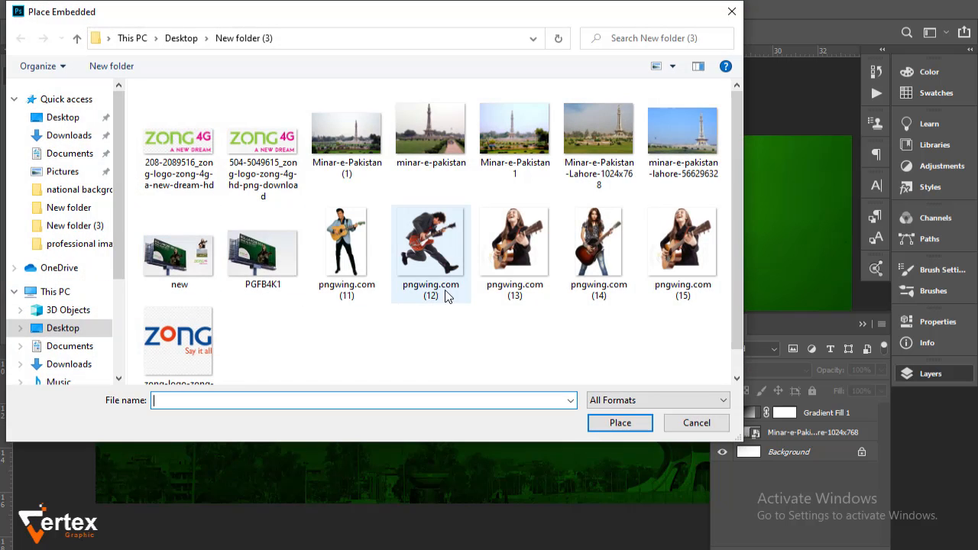
left_click(533, 244)
left_click(619, 422)
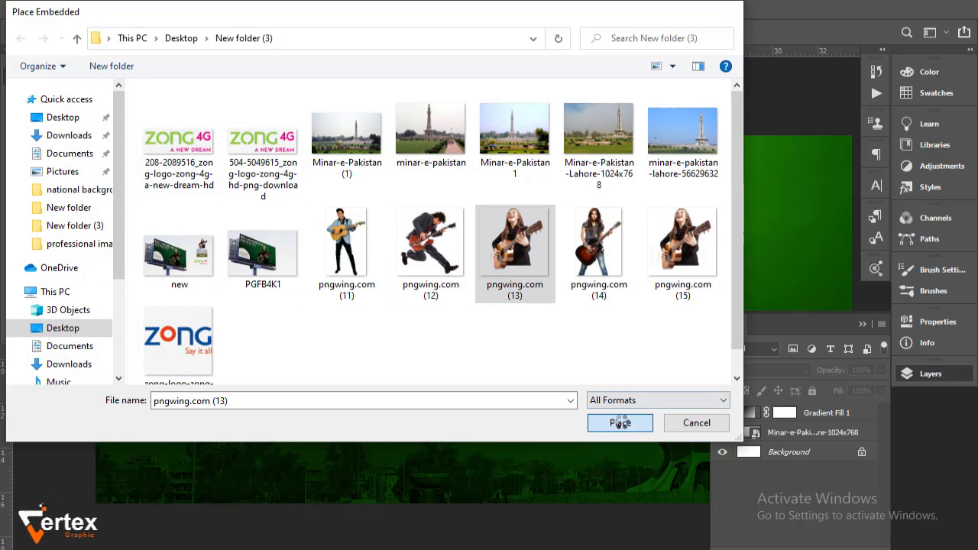
Step: Scale the guitarist to about 72.8% and position her in the right half of the banner, partly overlapping the tower
left_click_drag(463, 258, 583, 314)
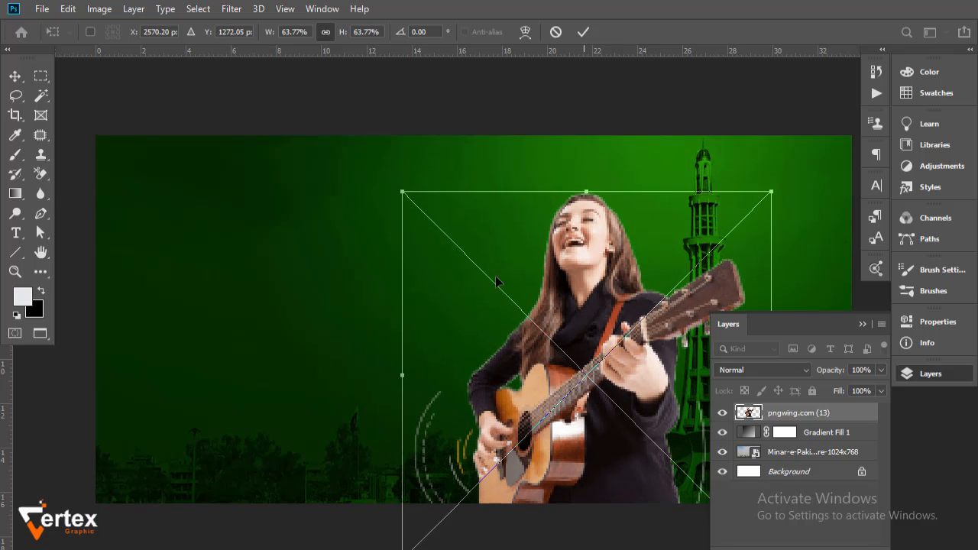
left_click_drag(405, 195, 350, 139)
left_click_drag(495, 235, 519, 246)
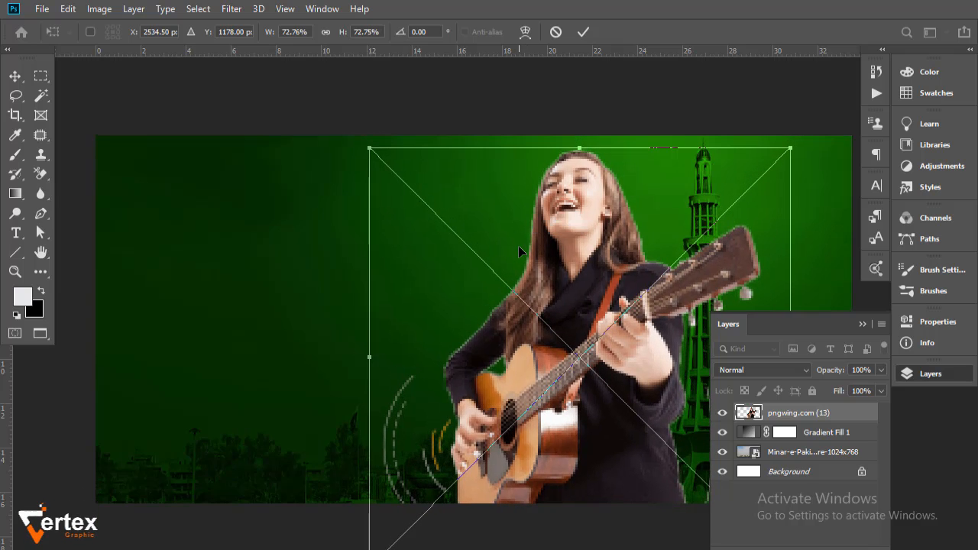
left_click(864, 324)
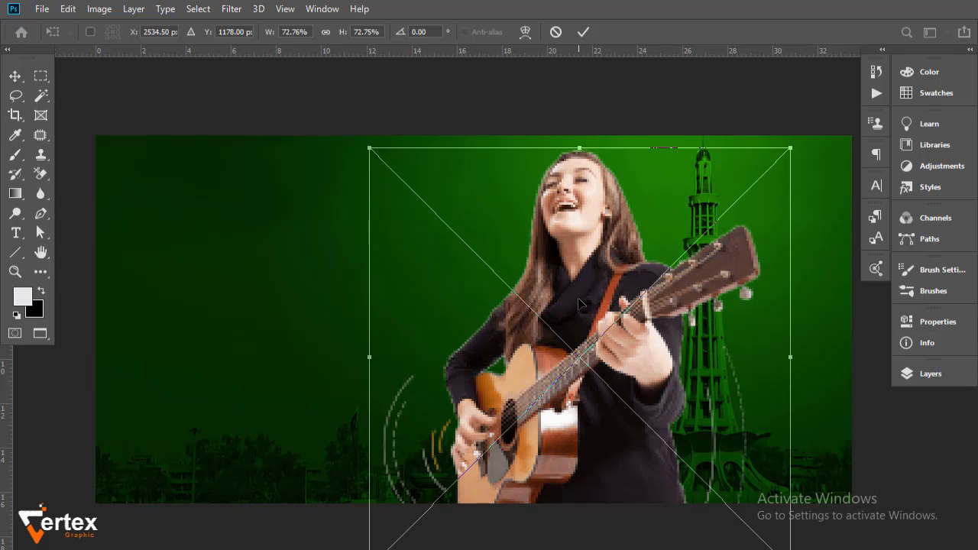
key("Return")
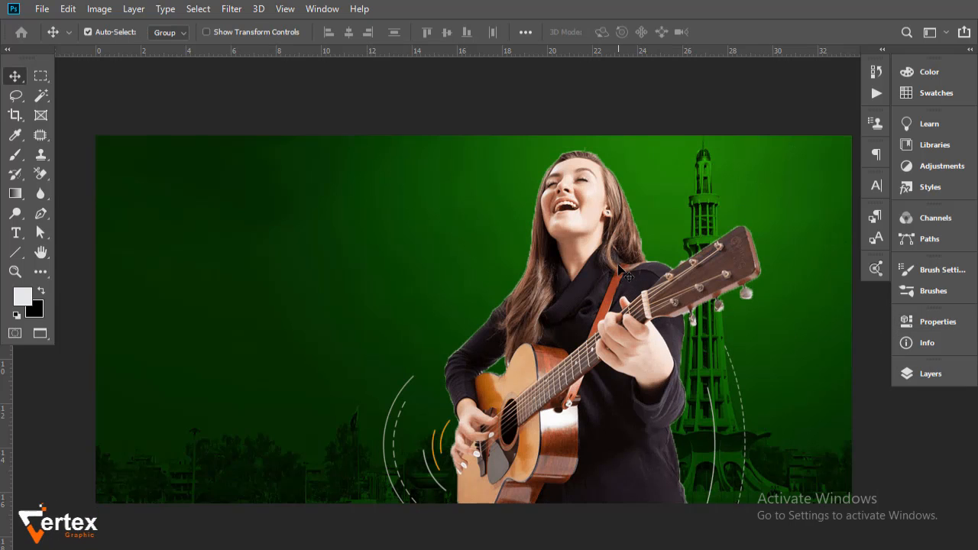
Step: Add a layer mask to the guitarist layer and paint out the outer white arcs beside the guitar with a 250 px black brush
left_click(954, 374)
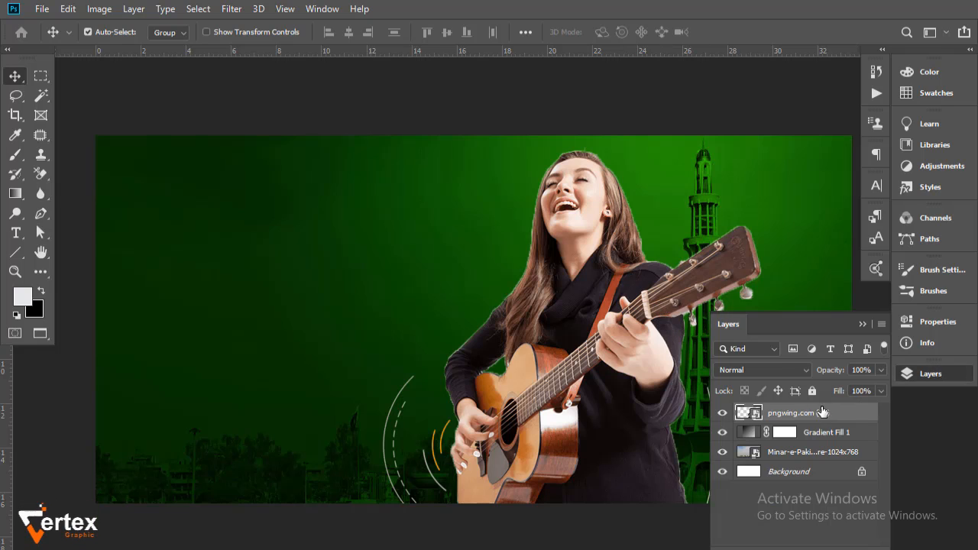
left_click(779, 542)
key("x")
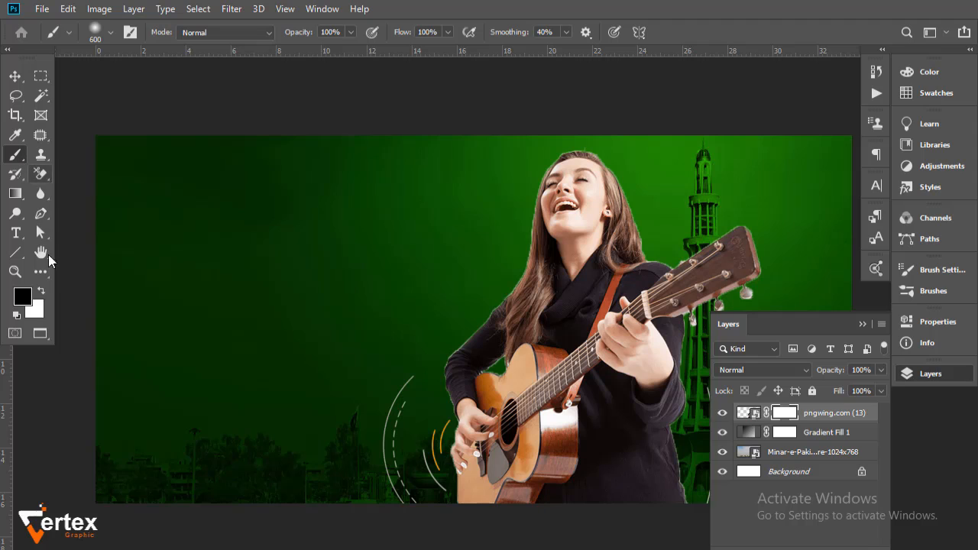
left_click(42, 291)
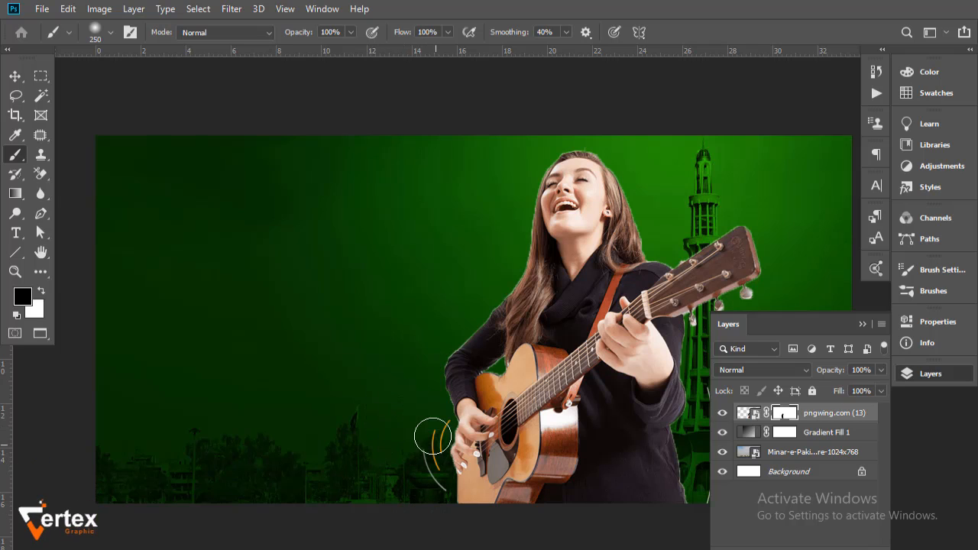
Step: Reduce the brush to 150 px and mask out the remaining orange and white arcs beside the strumming hand
left_click_drag(479, 466, 603, 474)
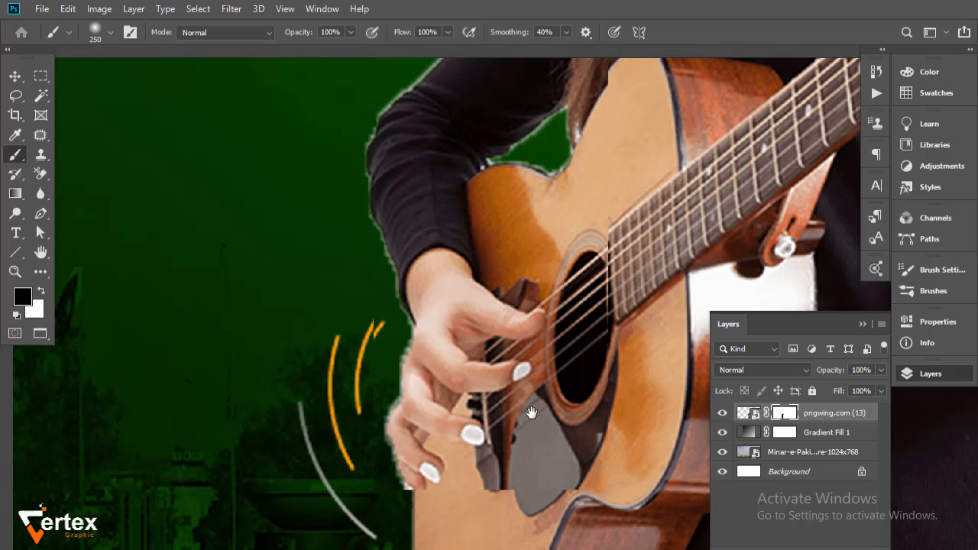
left_click_drag(380, 253, 384, 199)
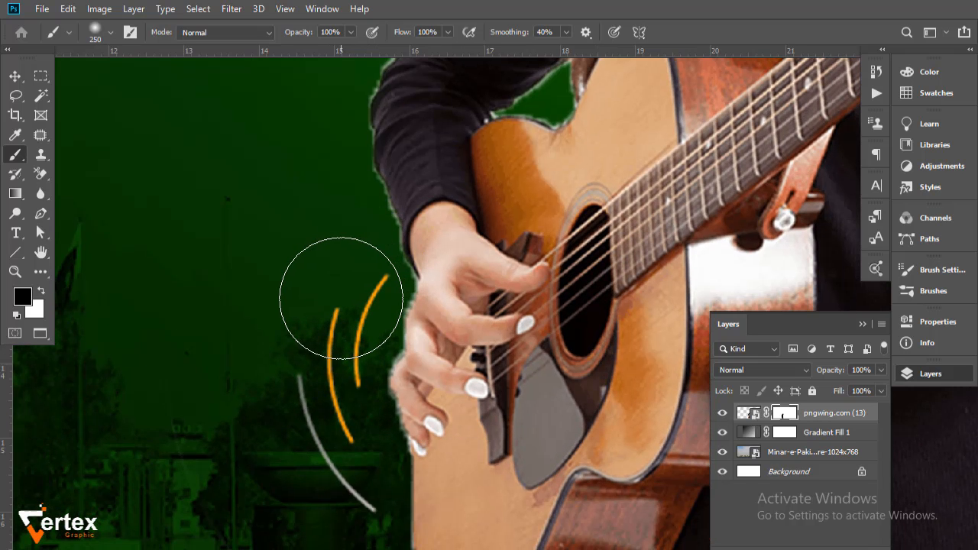
key("bracketleft")
key("bracketleft")
left_click_drag(362, 274, 362, 281)
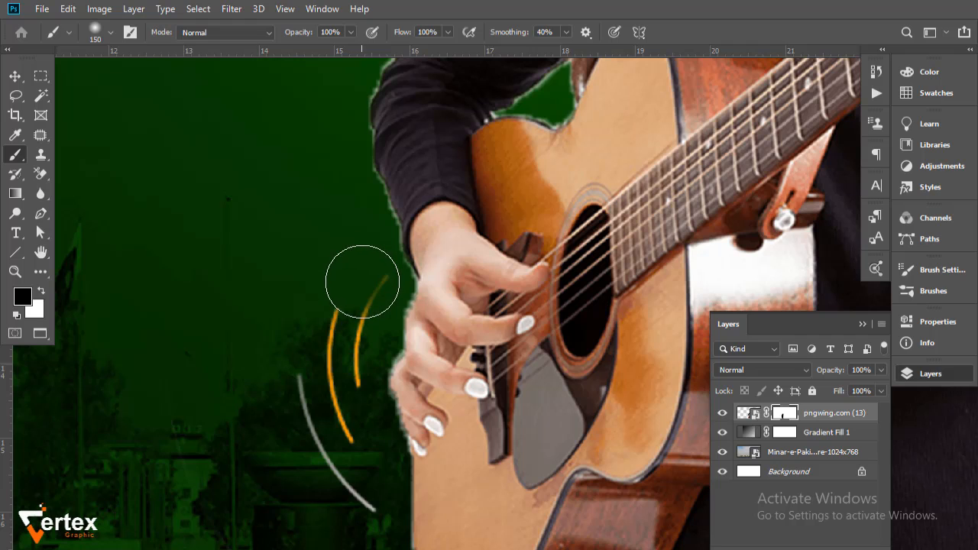
left_click_drag(343, 343, 340, 456)
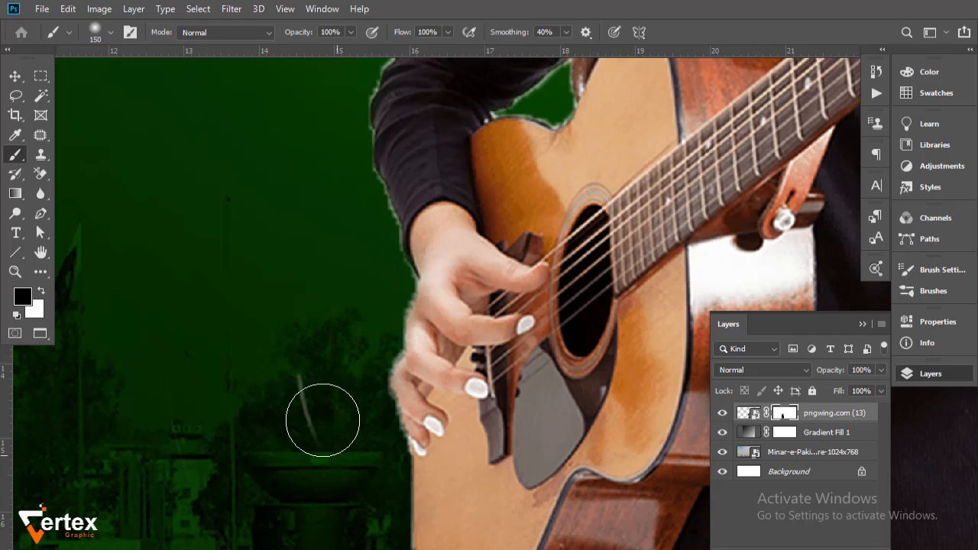
mouse_move(322, 420)
left_mouse_down()
mouse_move(308, 367)
mouse_move(307, 387)
left_mouse_up()
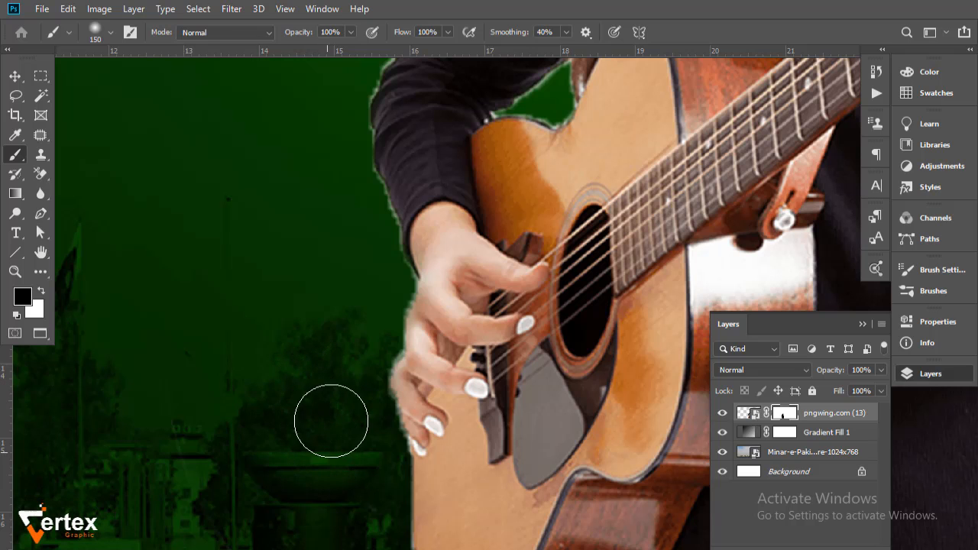
Step: Mask out the solid and dashed white arcs over the tower, beside the guitarist's sleeve, with the 150 px black brush
left_click_drag(409, 310, 188, 310)
left_click_drag(768, 206, 489, 280)
mouse_move(740, 243)
left_mouse_down()
mouse_move(553, 272)
mouse_move(411, 185)
left_mouse_up()
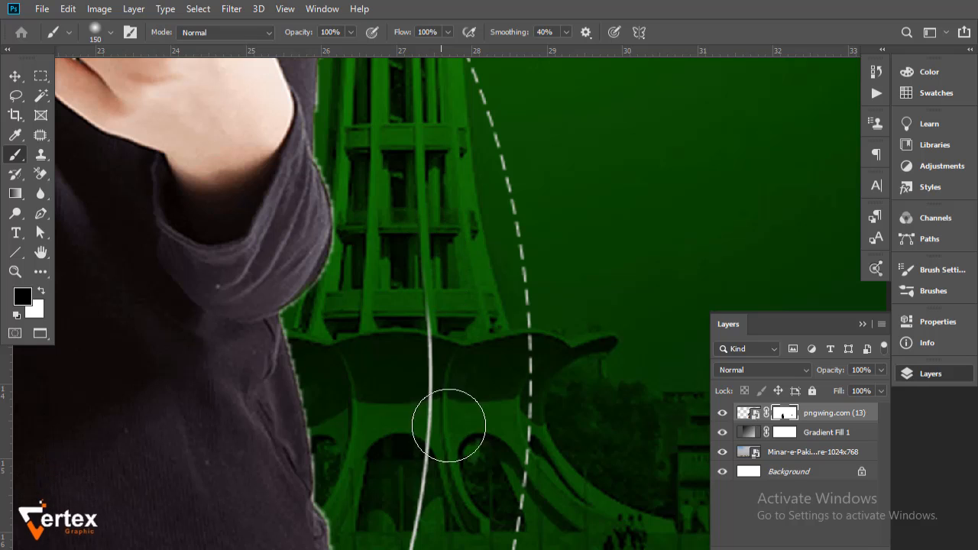
left_click_drag(448, 426, 448, 498)
scroll(466, 252, "down", 4)
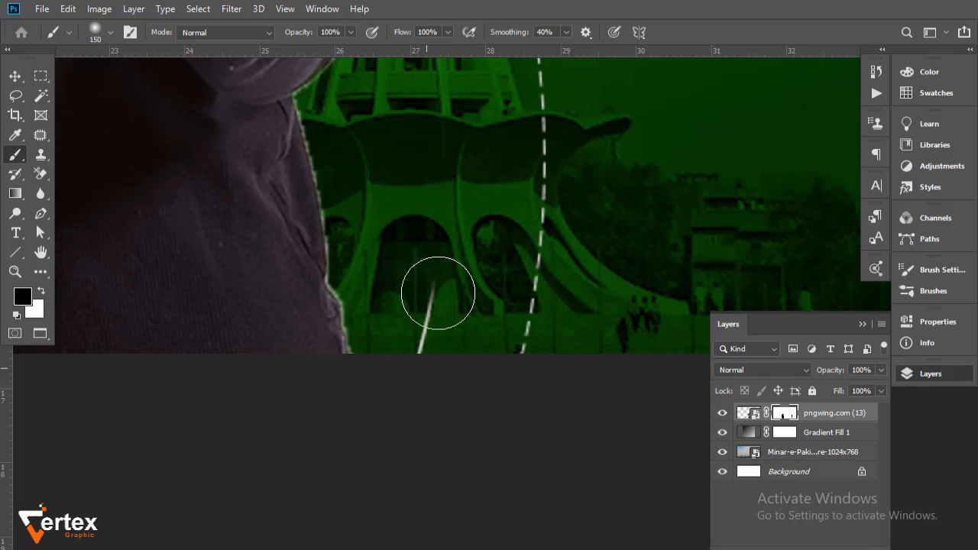
left_click_drag(438, 293, 432, 408)
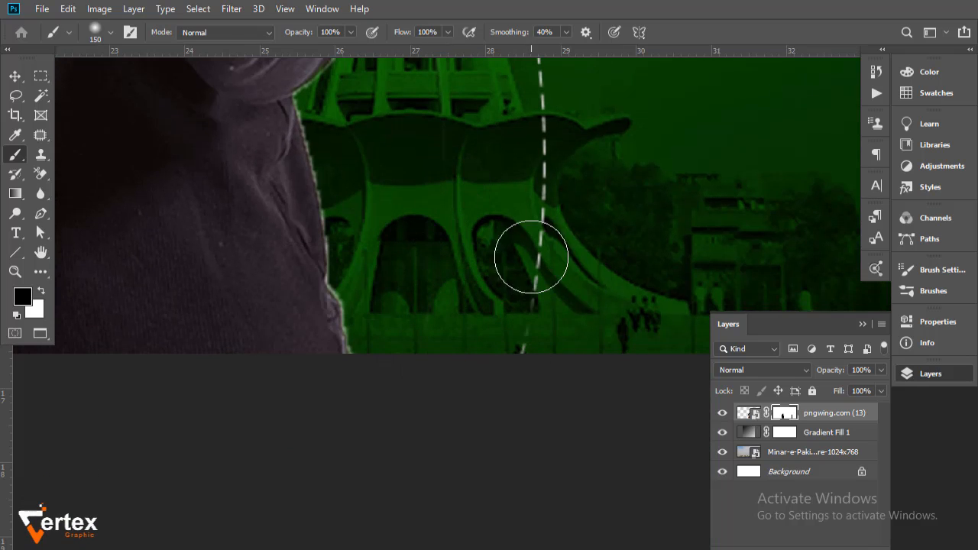
mouse_move(538, 349)
left_mouse_down()
mouse_move(524, 349)
mouse_move(545, 186)
mouse_move(540, 138)
left_mouse_up()
mouse_move(556, 369)
left_mouse_down()
mouse_move(543, 482)
mouse_move(502, 365)
mouse_move(463, 179)
mouse_move(491, 246)
left_mouse_up()
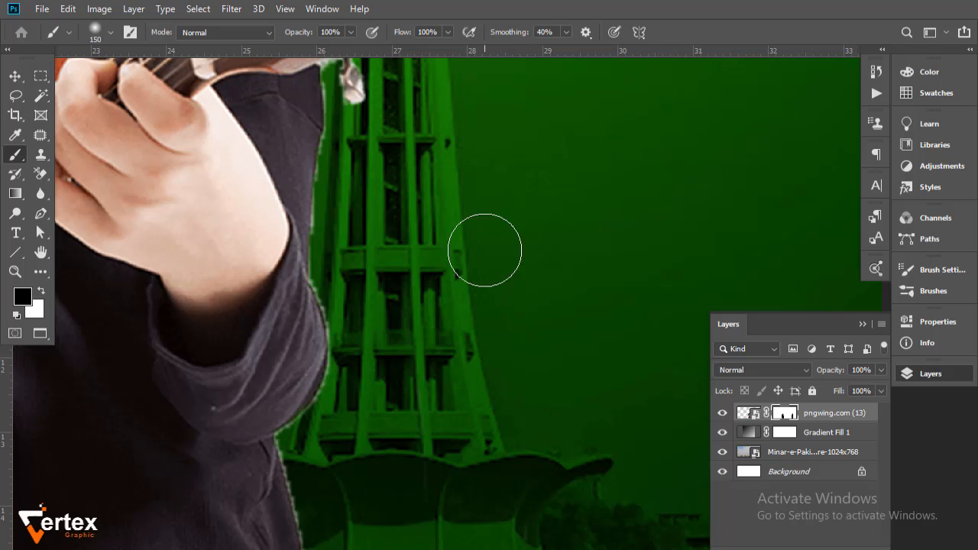
scroll(382, 212, "down", 3)
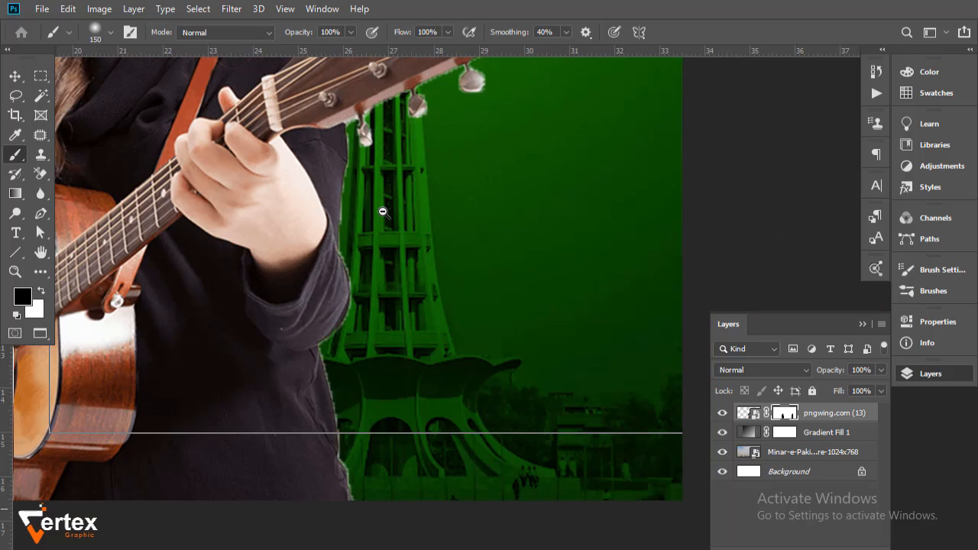
scroll(382, 211, "down", 5)
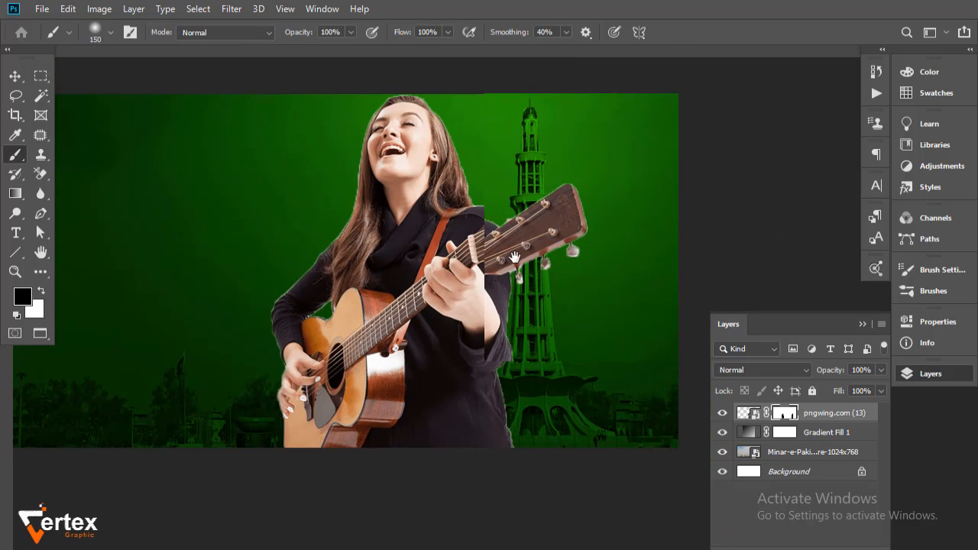
mouse_move(514, 257)
left_mouse_down()
mouse_move(521, 287)
mouse_move(593, 287)
left_mouse_up()
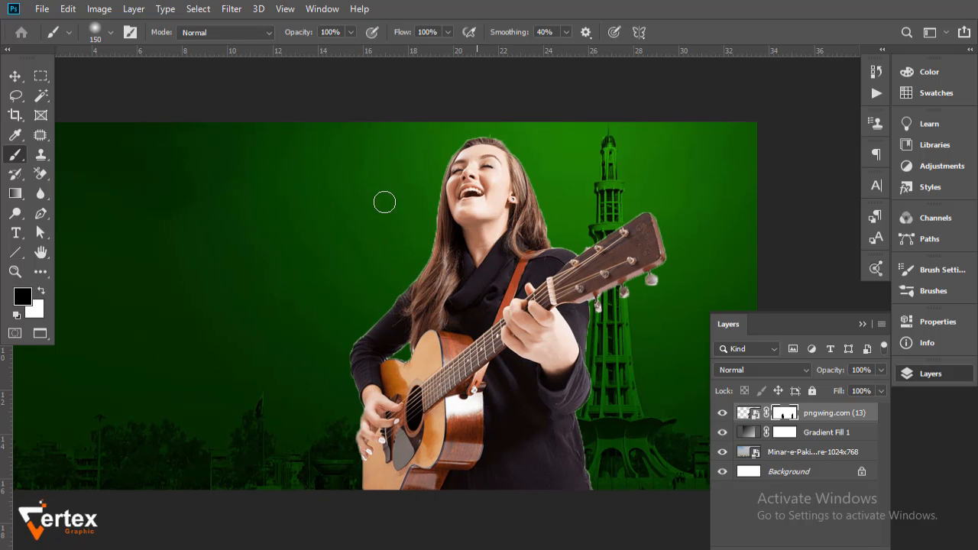
Step: Add a gradient fill layer above the guitarist, starting from the Green 4 - Semi Flat preset
left_click(15, 76)
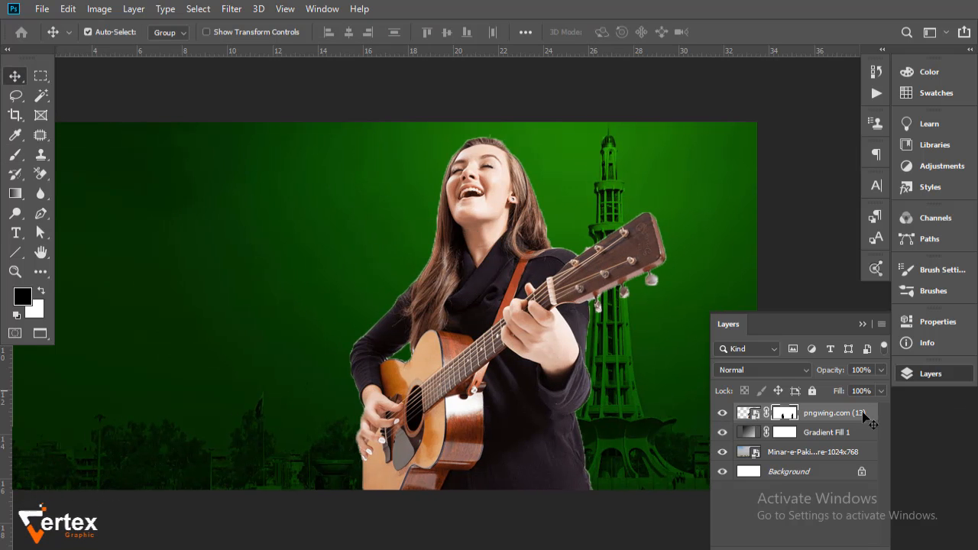
left_click(745, 418)
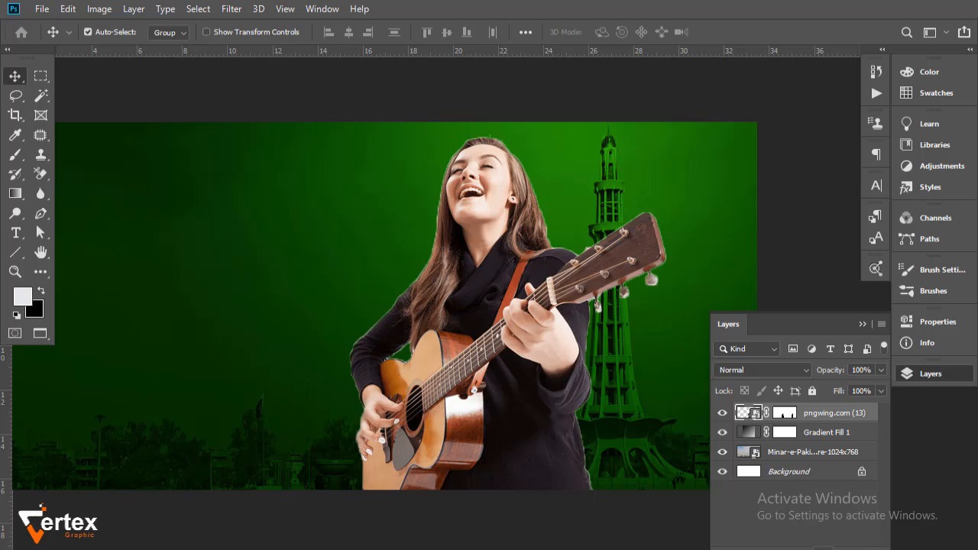
left_click(813, 547)
left_click(826, 312)
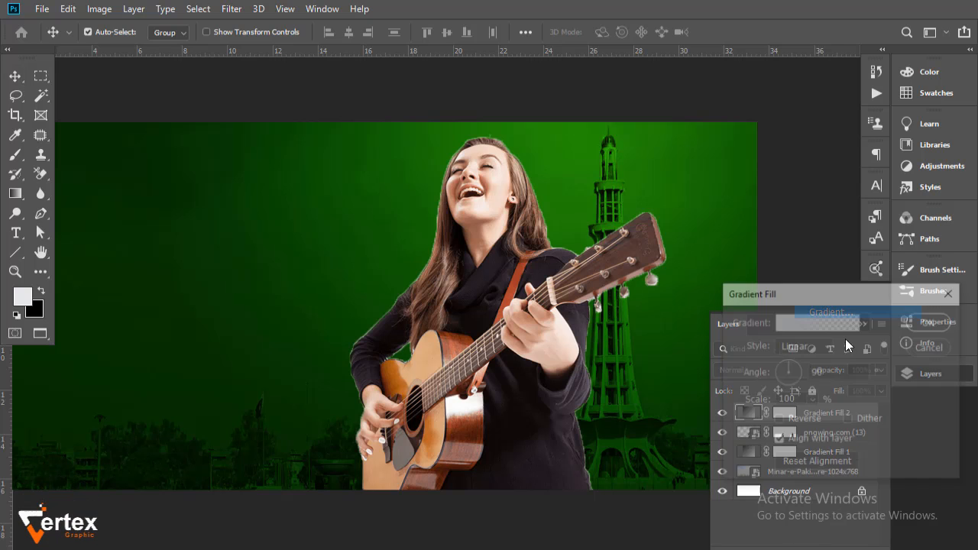
left_click(807, 322)
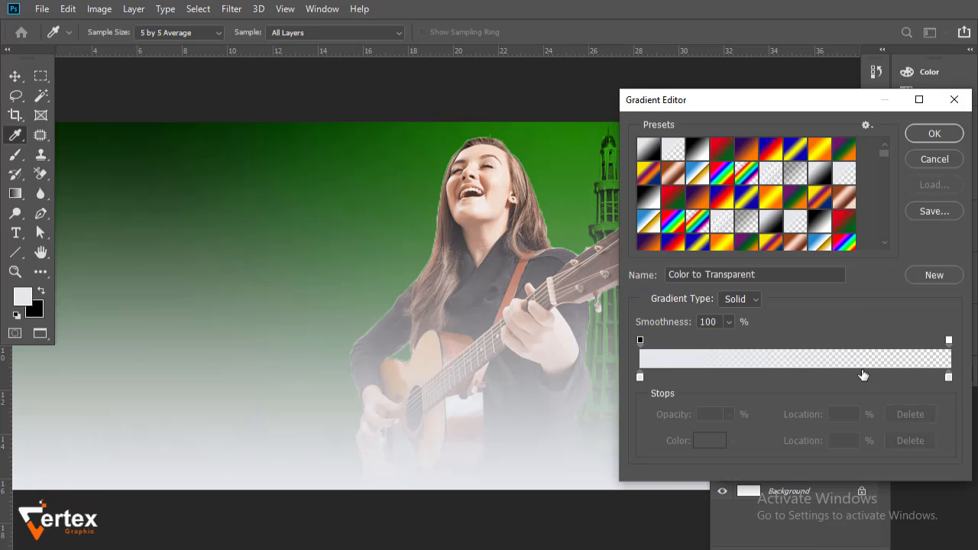
left_click(885, 243)
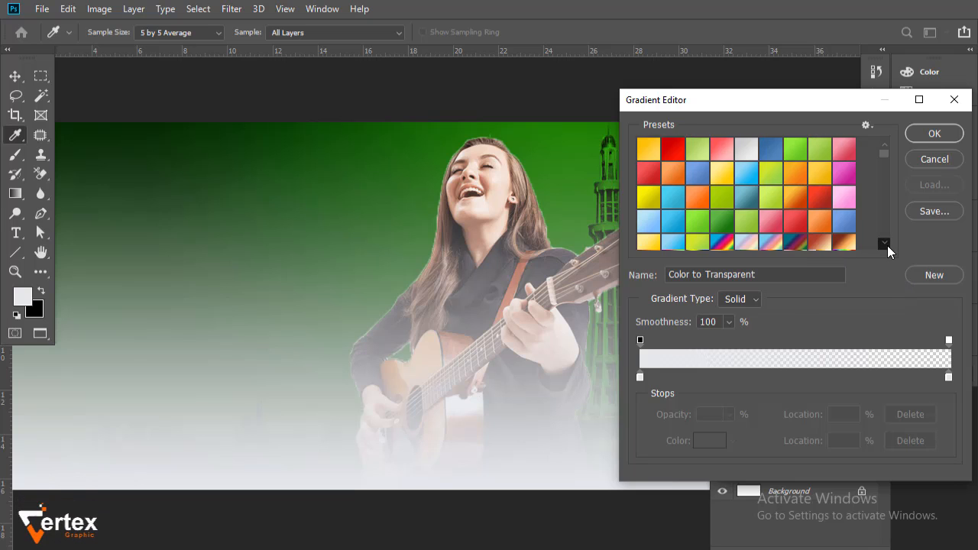
left_click(886, 244)
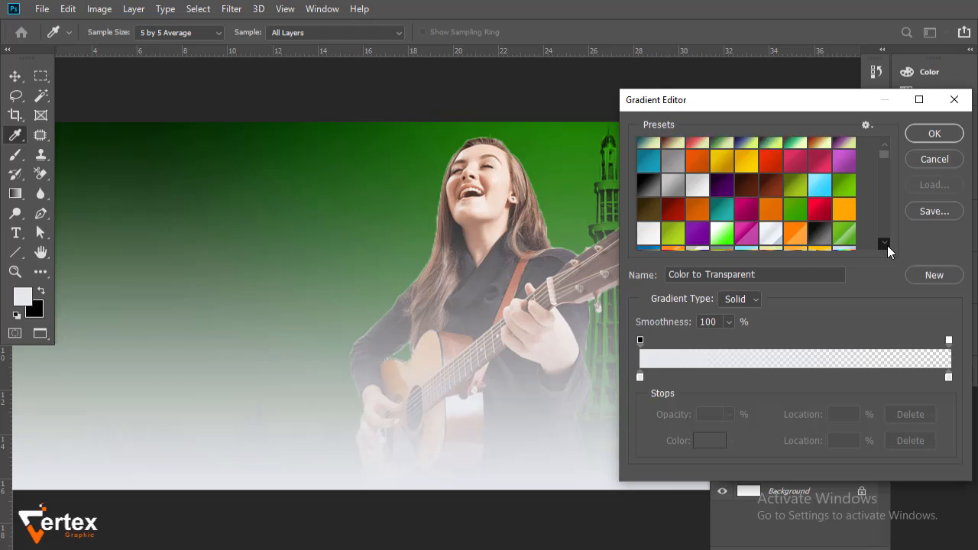
left_click(887, 245)
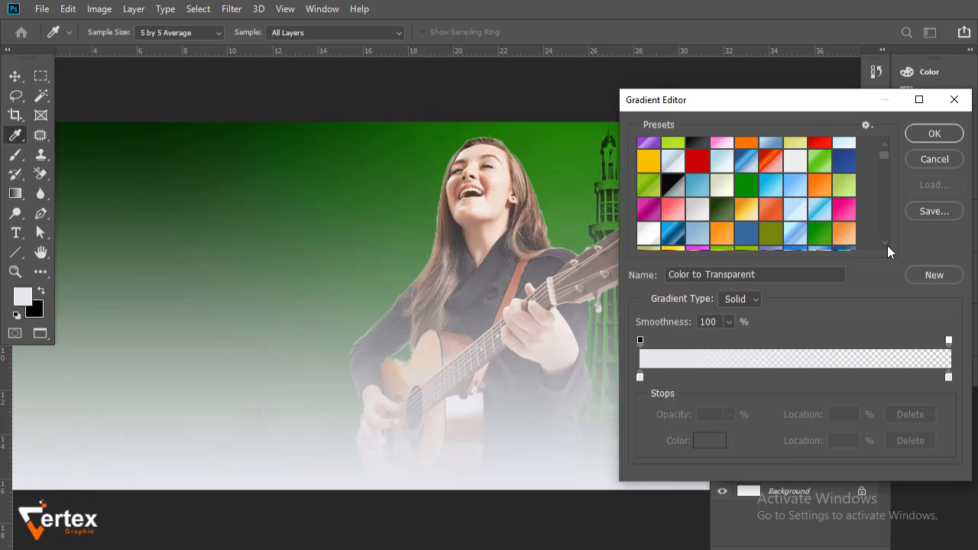
left_click(718, 211)
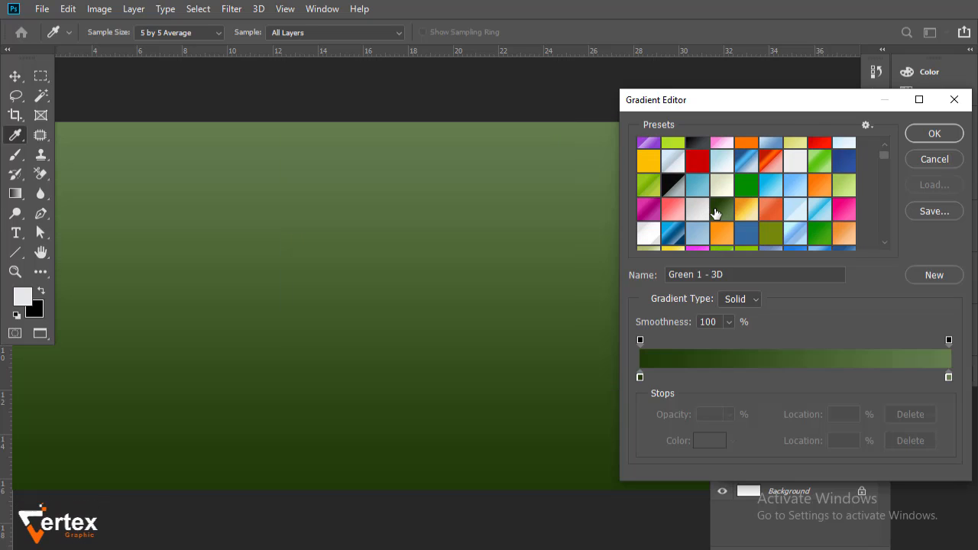
left_click(745, 185)
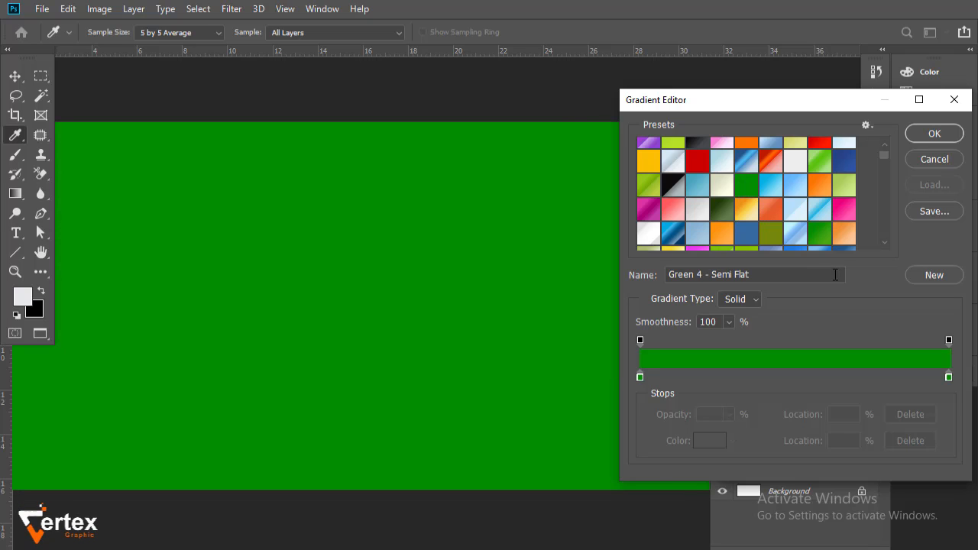
left_click(887, 244)
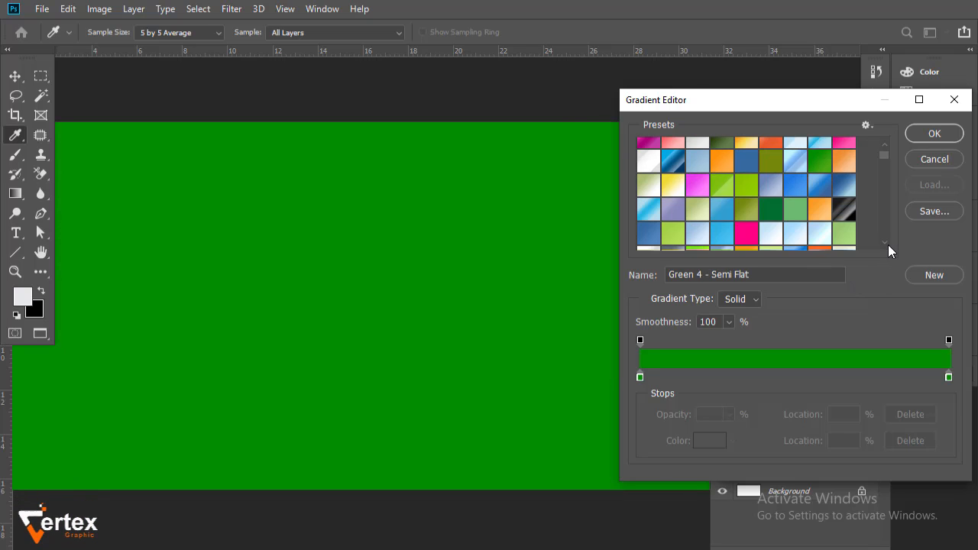
left_click(887, 245)
left_click(888, 244)
left_click(888, 245)
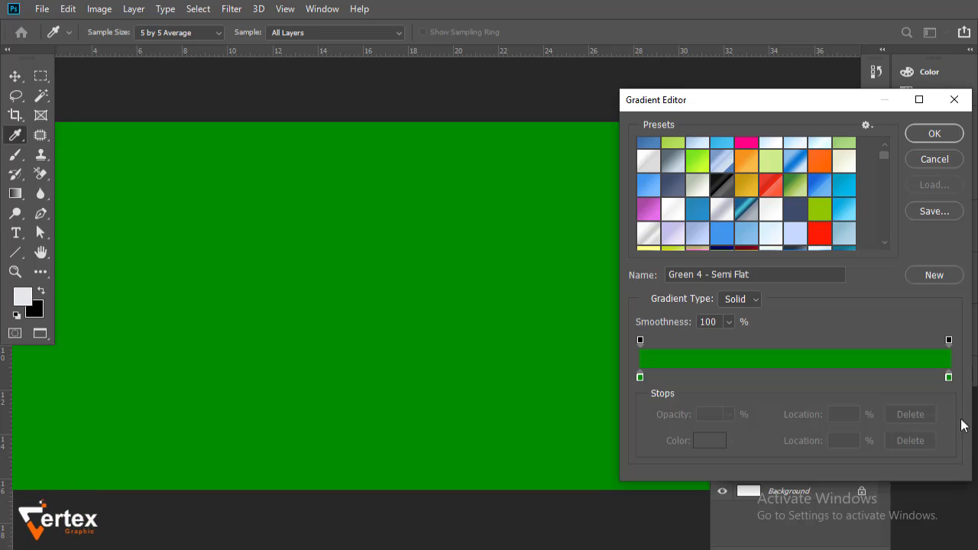
Step: Set the gradient's start stop to dark green 006100 and its end stop to white ffffff
double_click(639, 376)
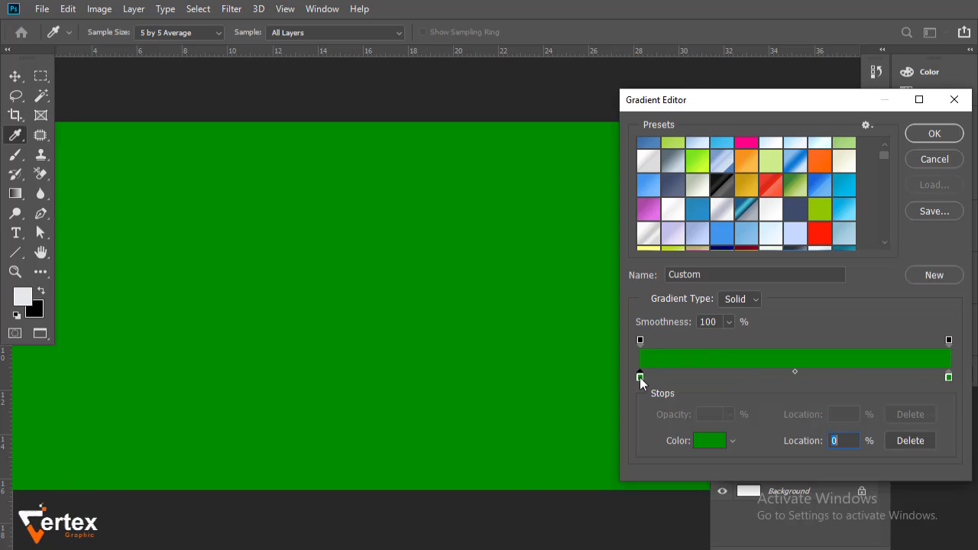
left_click(316, 352)
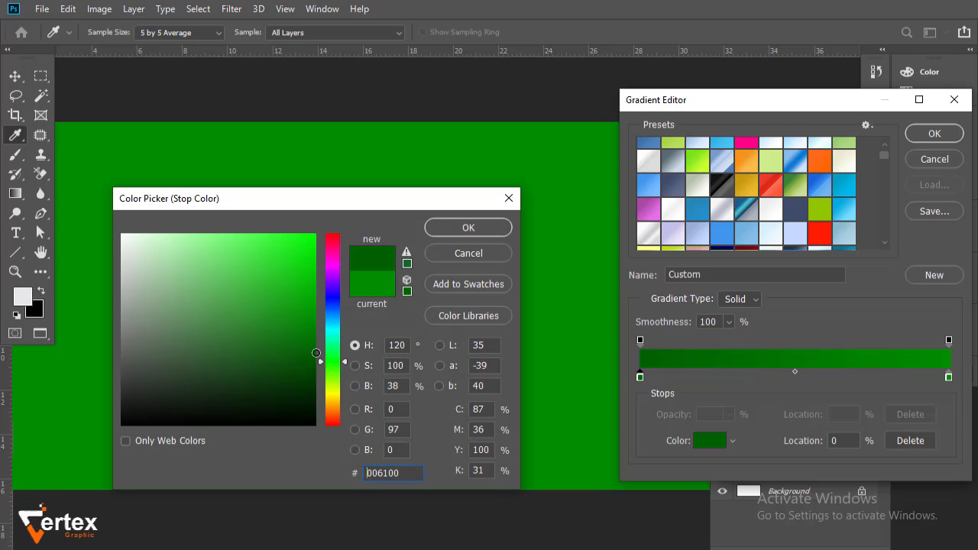
left_click(468, 228)
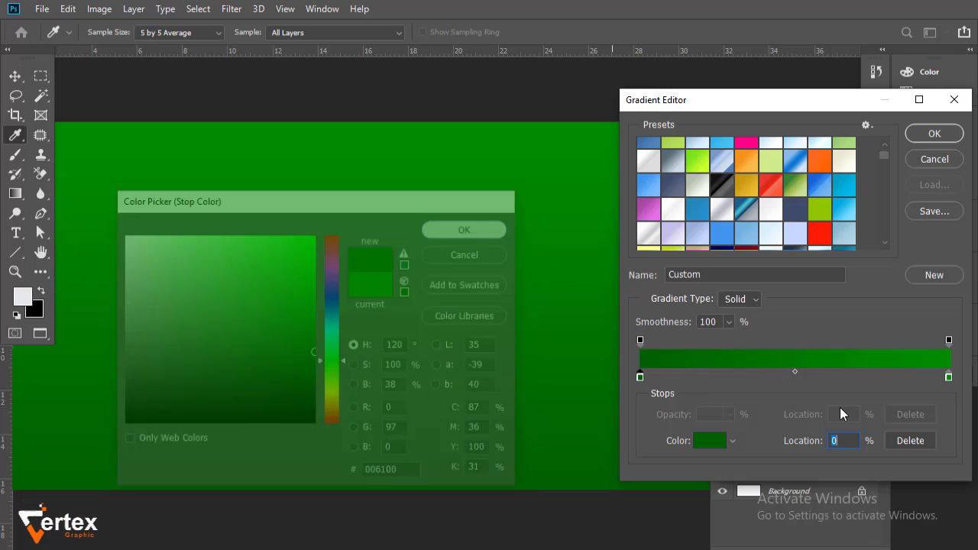
double_click(948, 377)
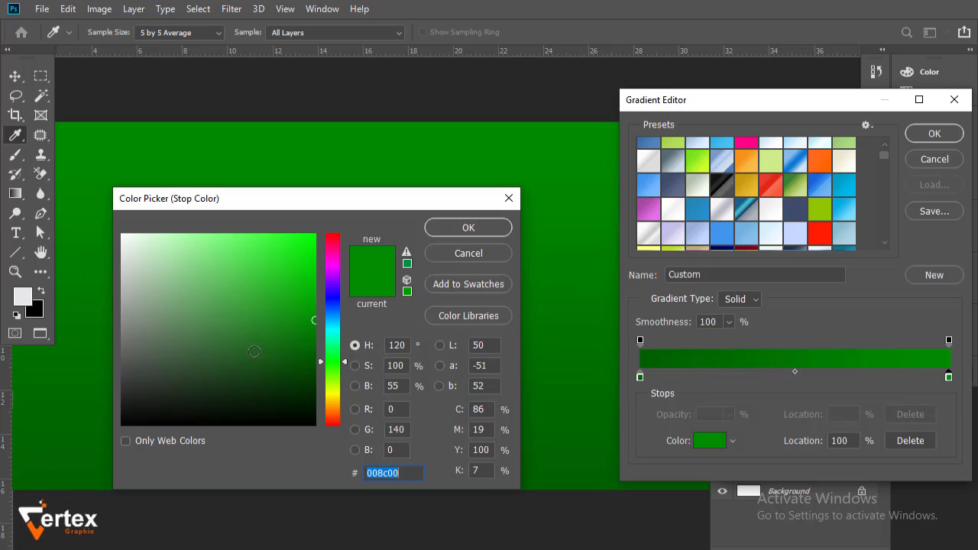
left_click_drag(252, 349, 109, 218)
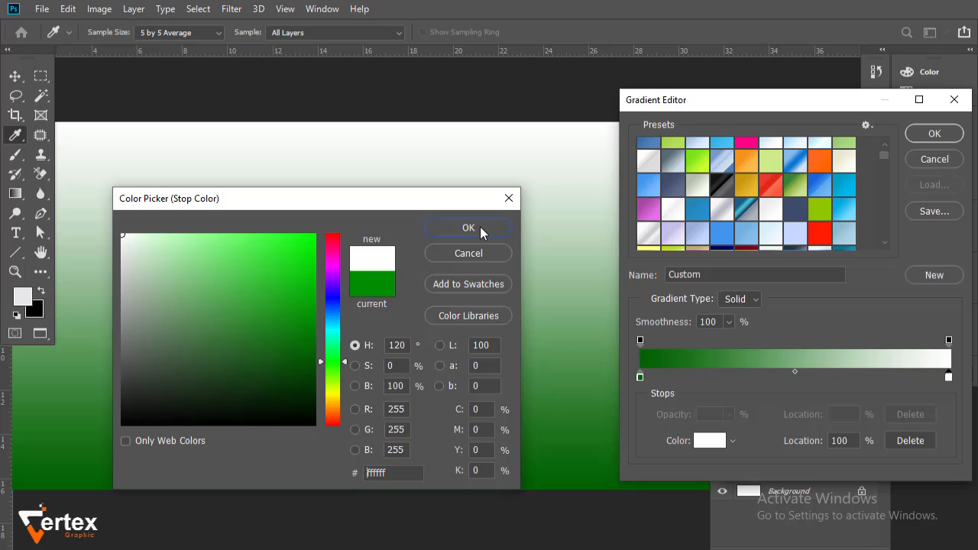
left_click(480, 228)
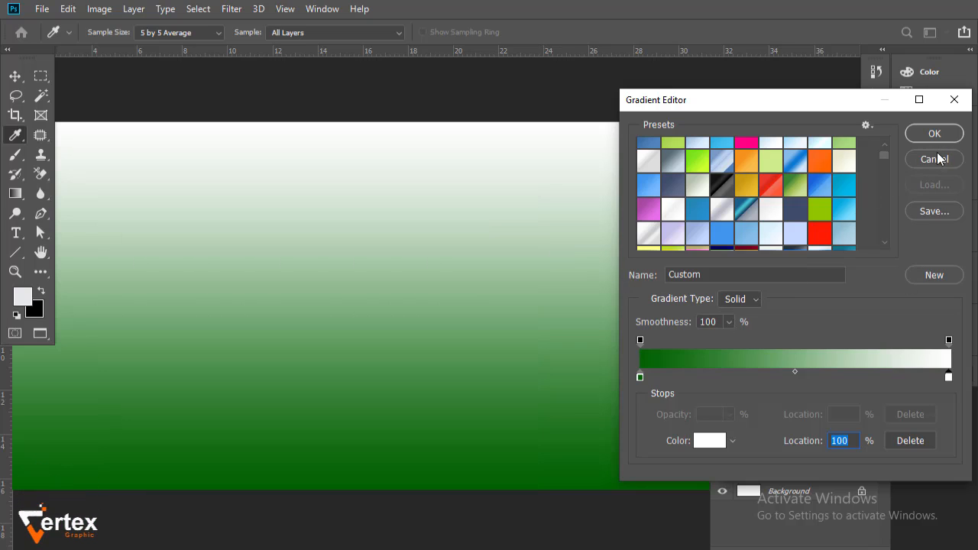
key("Return")
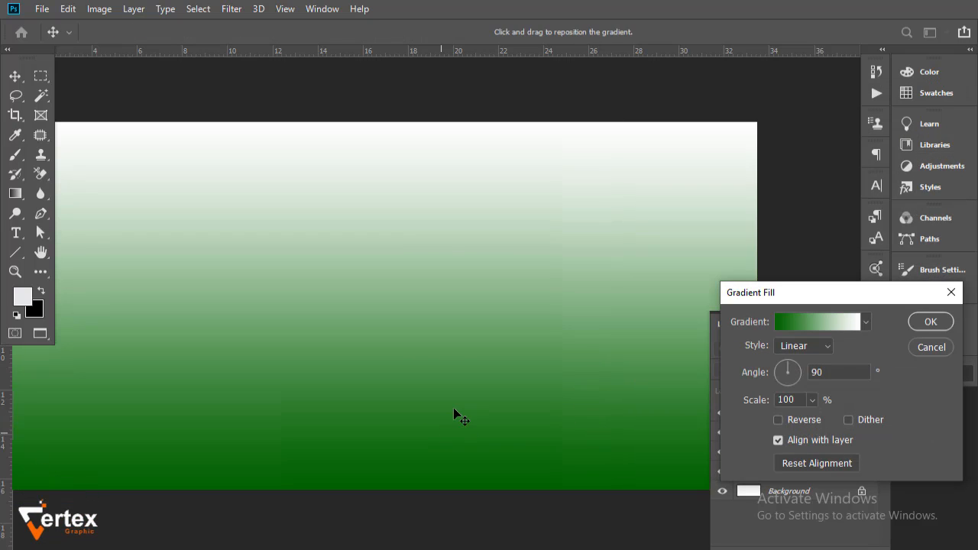
Step: Shift the linear gradient slightly upward on the canvas and clip the fill layer to the guitarist layer
left_click_drag(453, 407, 463, 367)
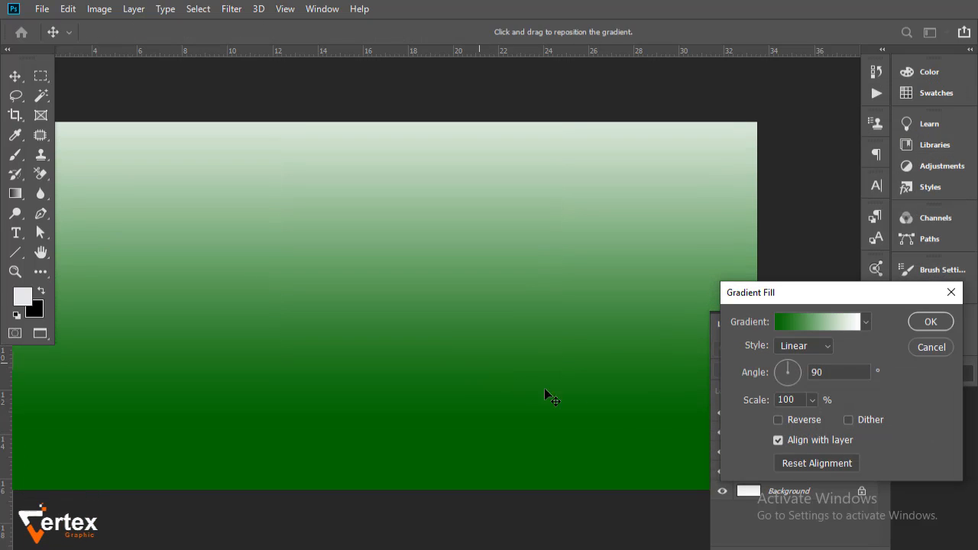
left_click(914, 326)
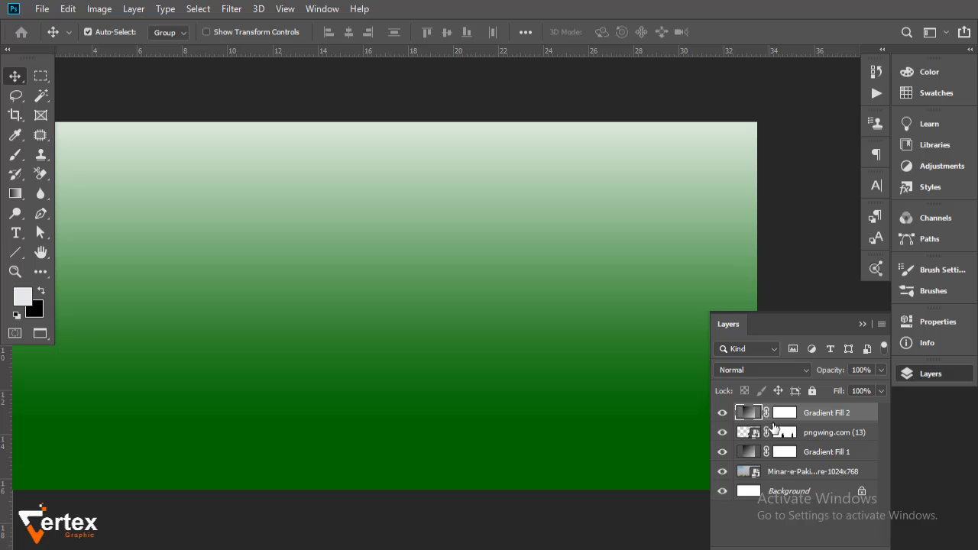
left_click(763, 421, "alt")
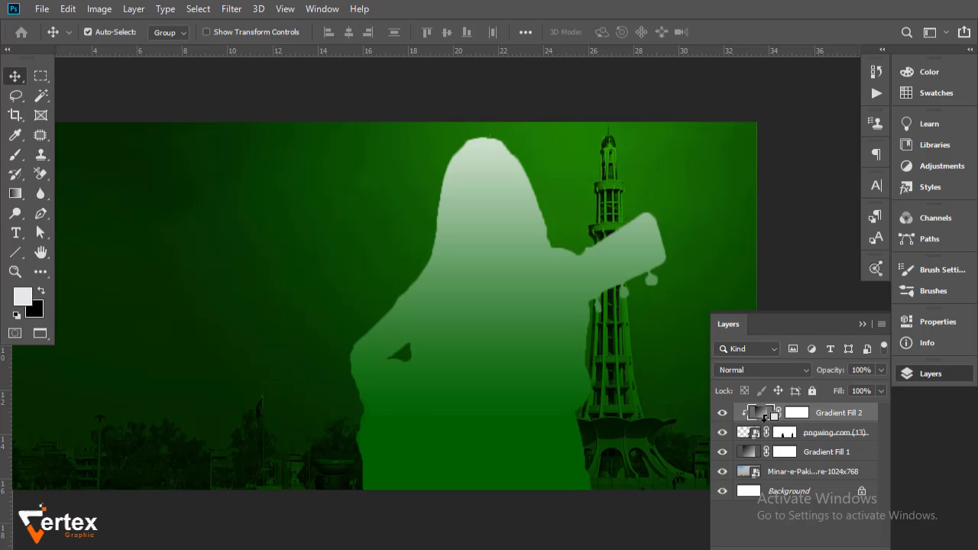
Step: Set the clipped gradient fill's blend mode to Multiply and its opacity to 67%
left_click(804, 368)
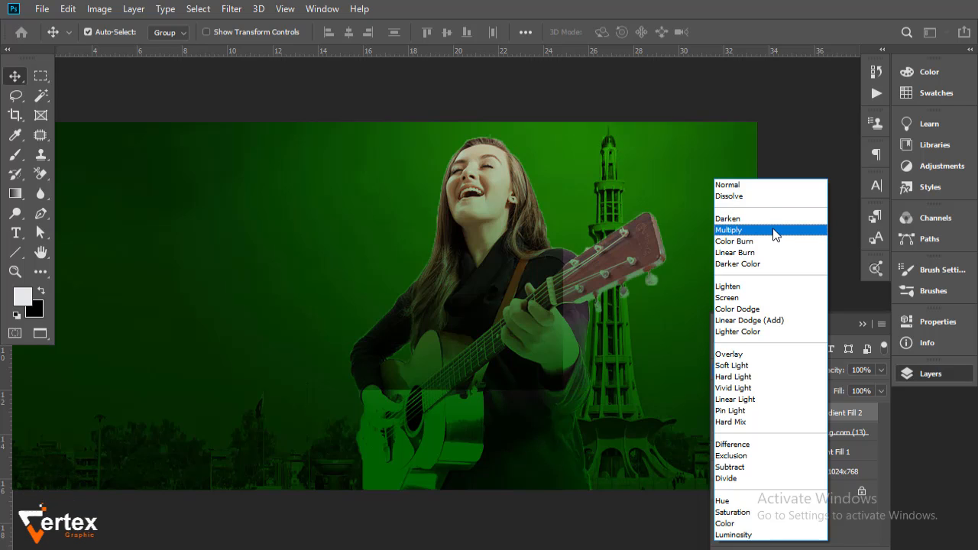
left_click(773, 229)
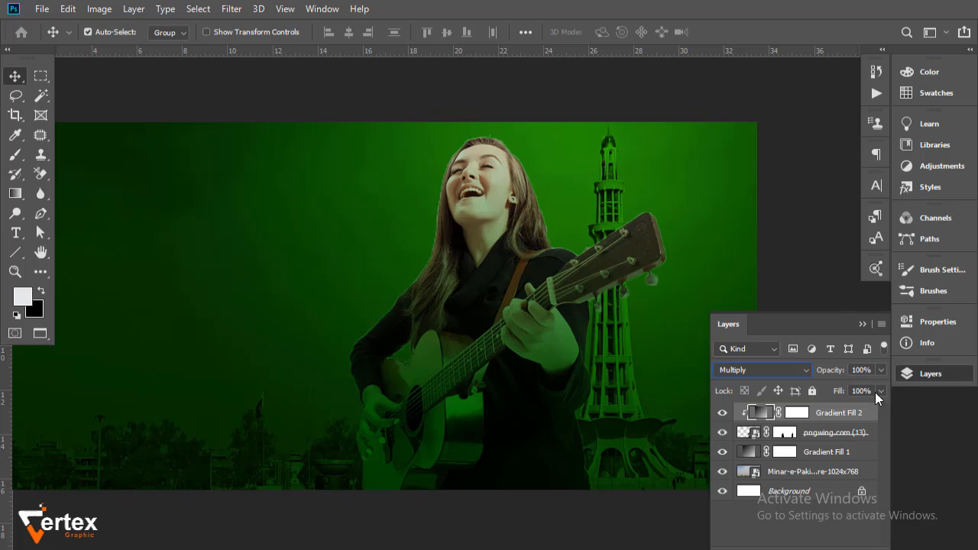
left_click(881, 369)
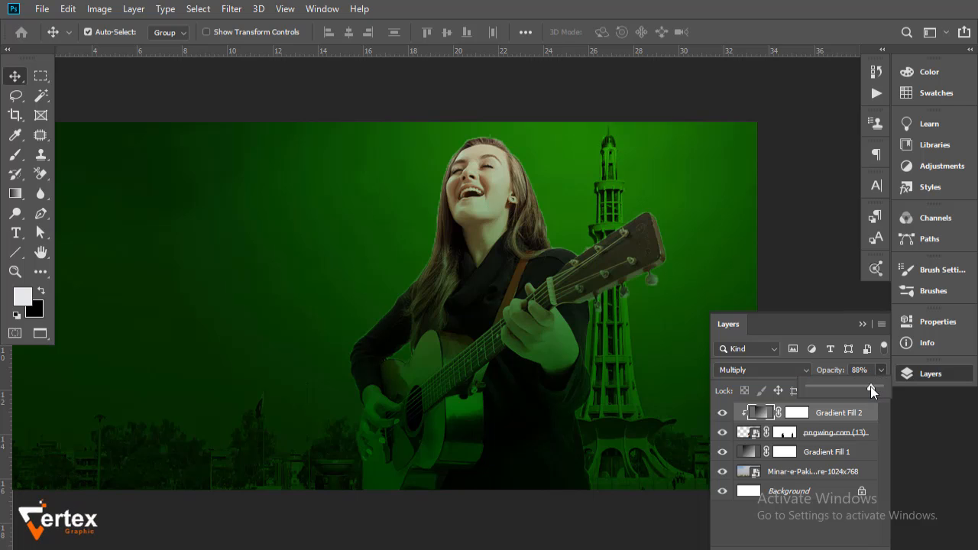
left_click_drag(869, 386, 856, 388)
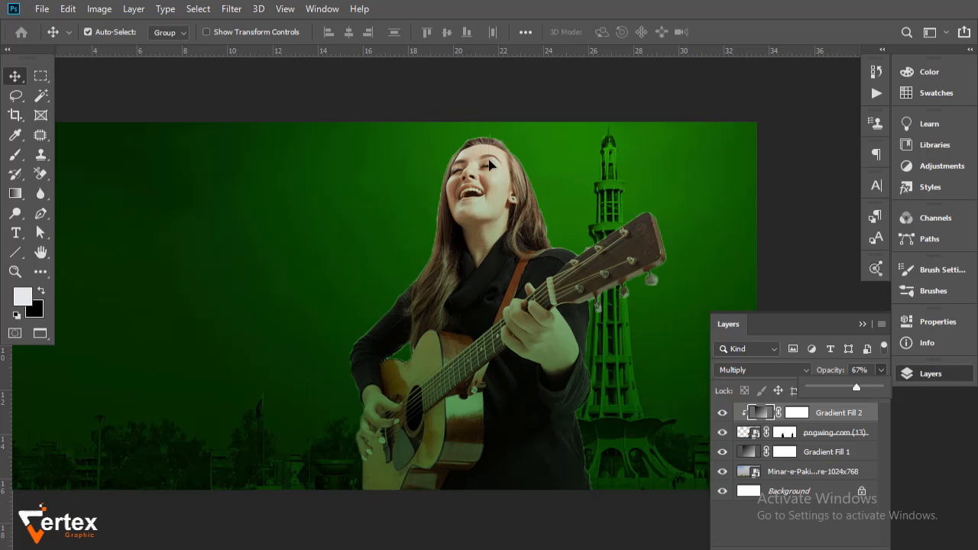
Step: Review the gradient settings of the fill clipped to the guitarist
left_click_drag(490, 164, 493, 177)
double_click(759, 412)
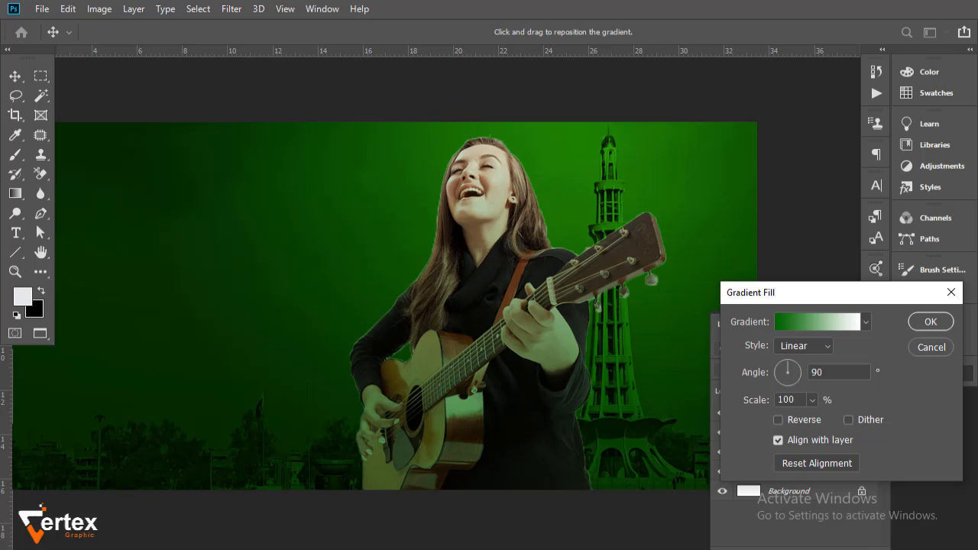
left_click(917, 327)
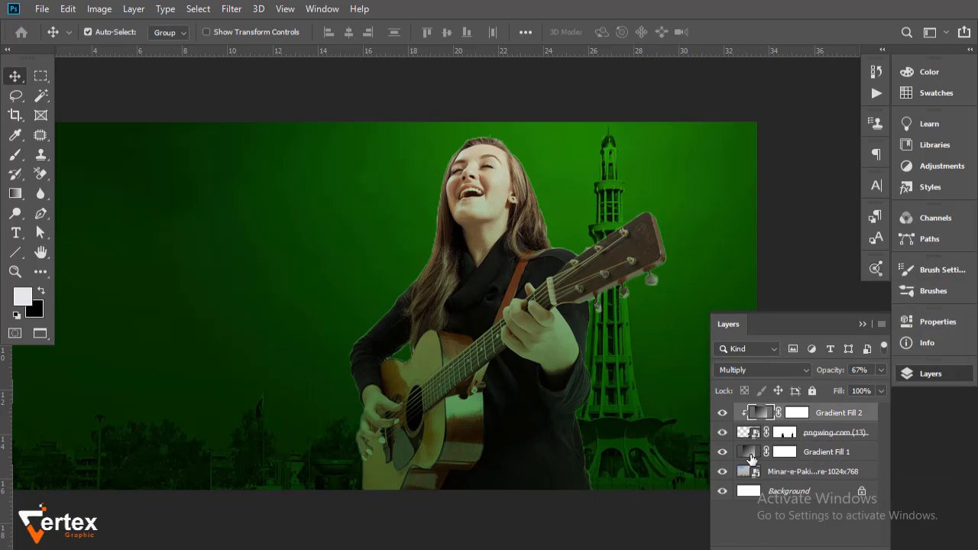
Step: Add a Levels adjustment clipped to the guitarist layer with input black level 9 and white level 243
left_click(742, 434)
left_click(821, 546)
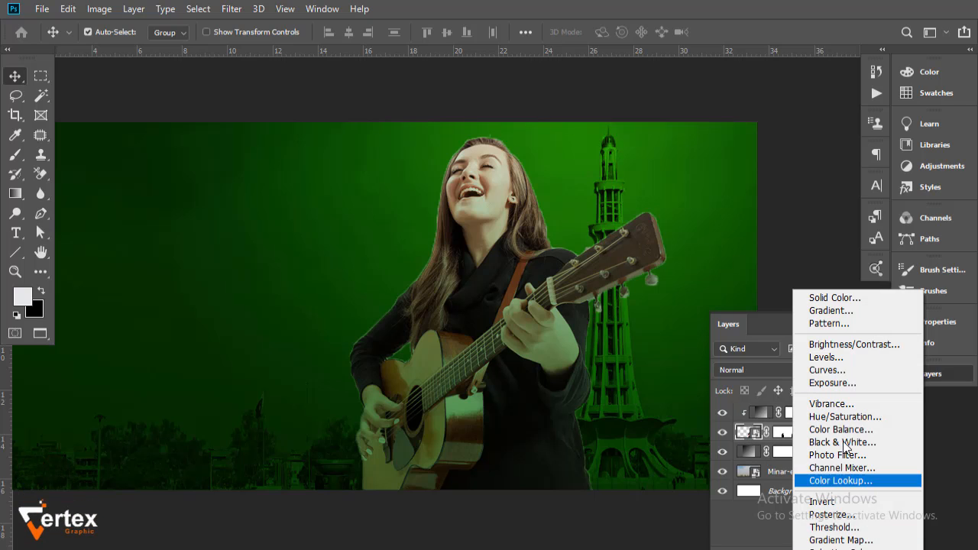
left_click(838, 358)
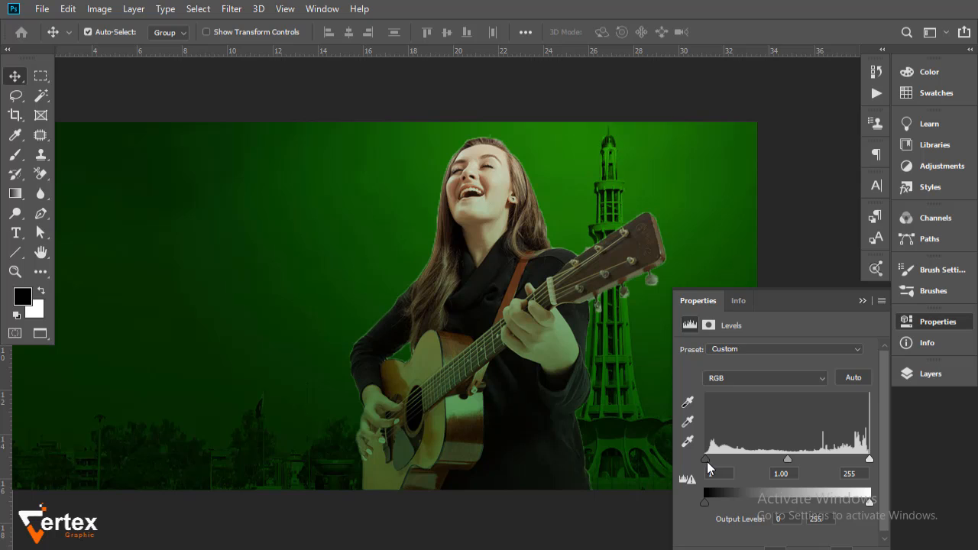
left_click_drag(711, 462, 716, 462)
left_click_drag(863, 466, 849, 469)
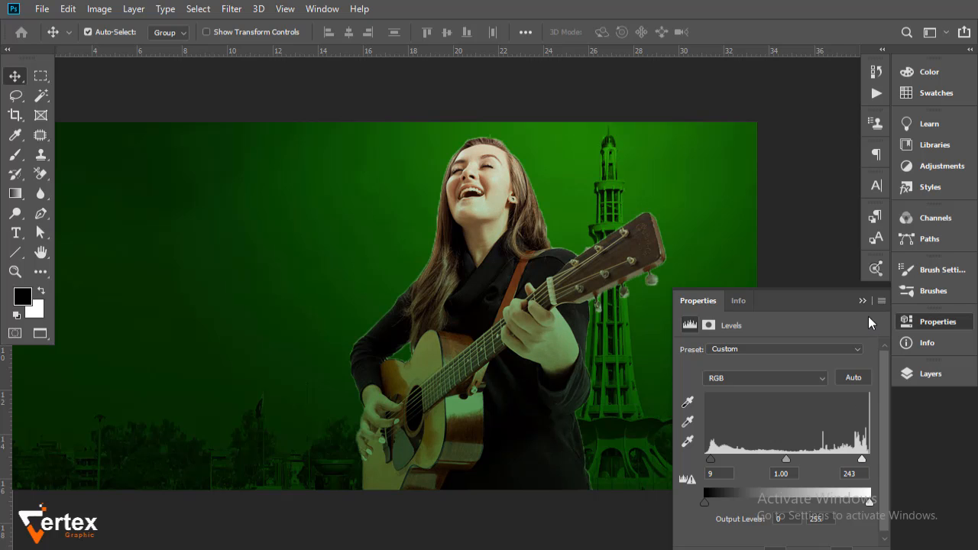
left_click(937, 322)
left_click_drag(508, 323, 589, 313)
key("ctrl+r")
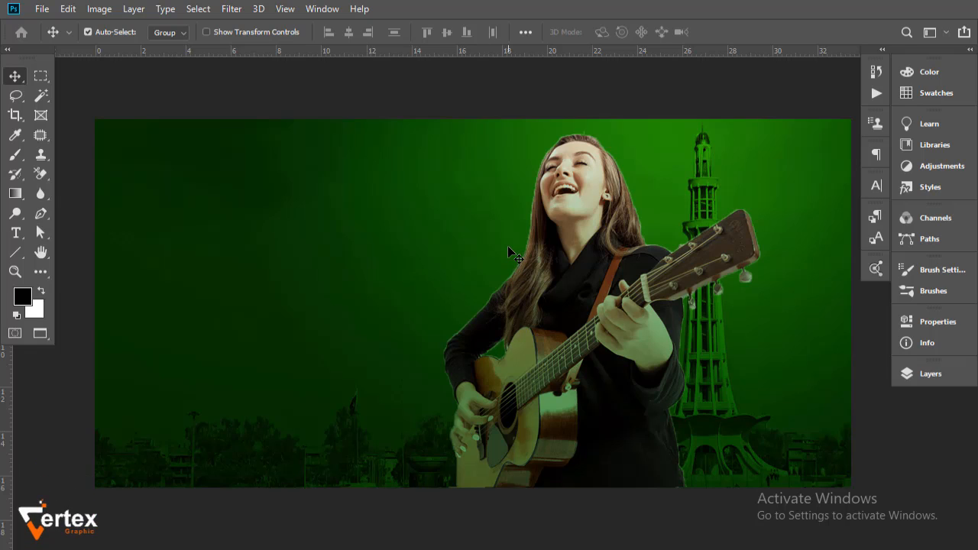
left_click_drag(504, 246, 506, 246)
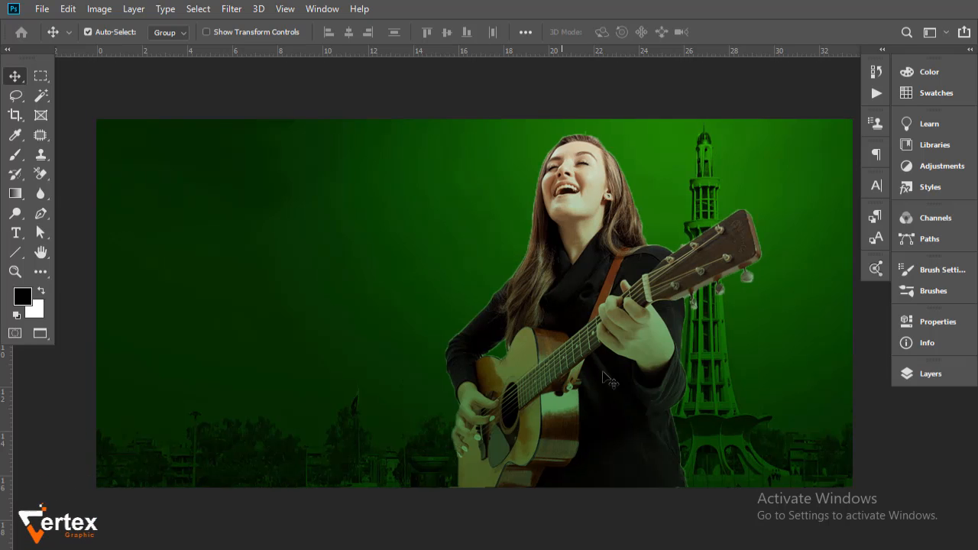
left_click_drag(585, 371, 607, 372)
key("x")
left_click(963, 383)
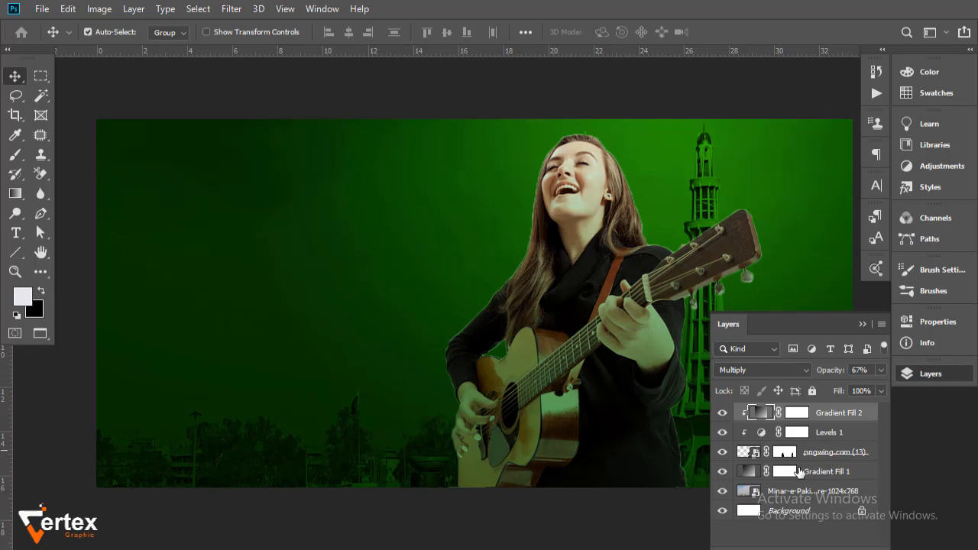
left_click(748, 452)
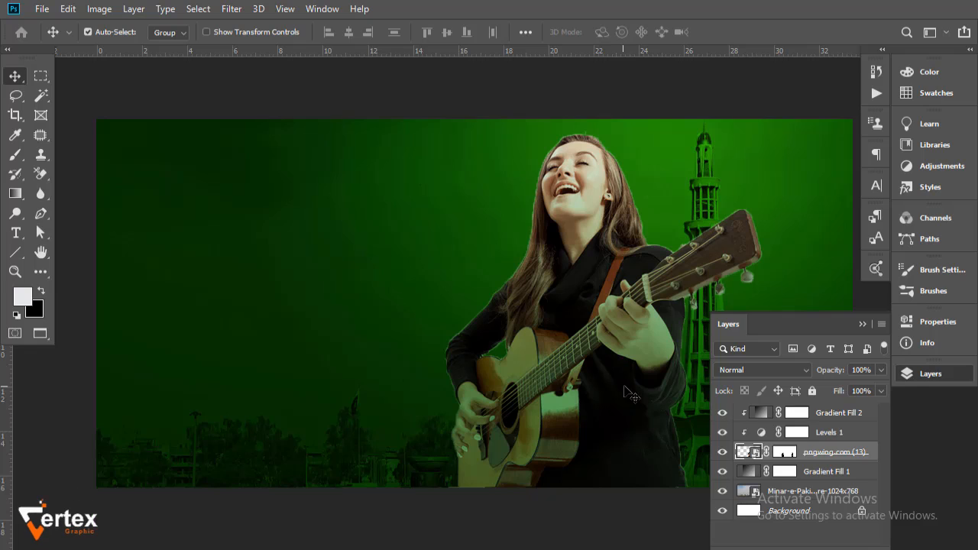
left_click_drag(626, 391, 633, 390)
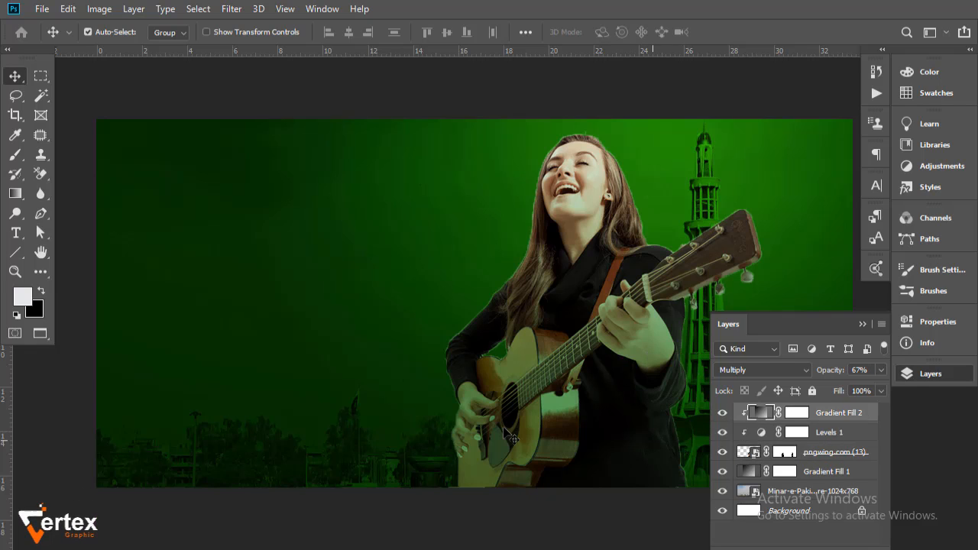
left_click(82, 90)
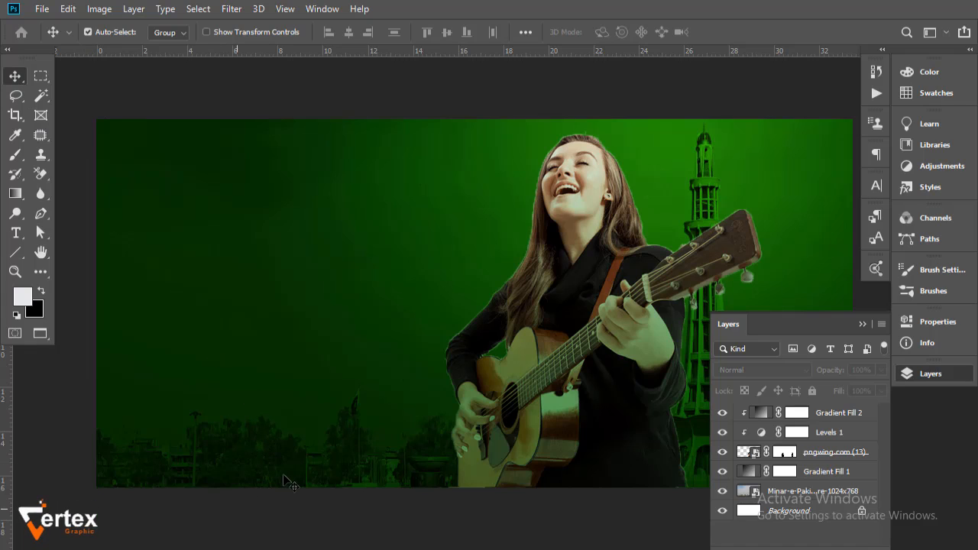
Step: Draw a circle about 1339 px in diameter over the banner's lower-left area, without a stroke, and fill it white
left_click(13, 255)
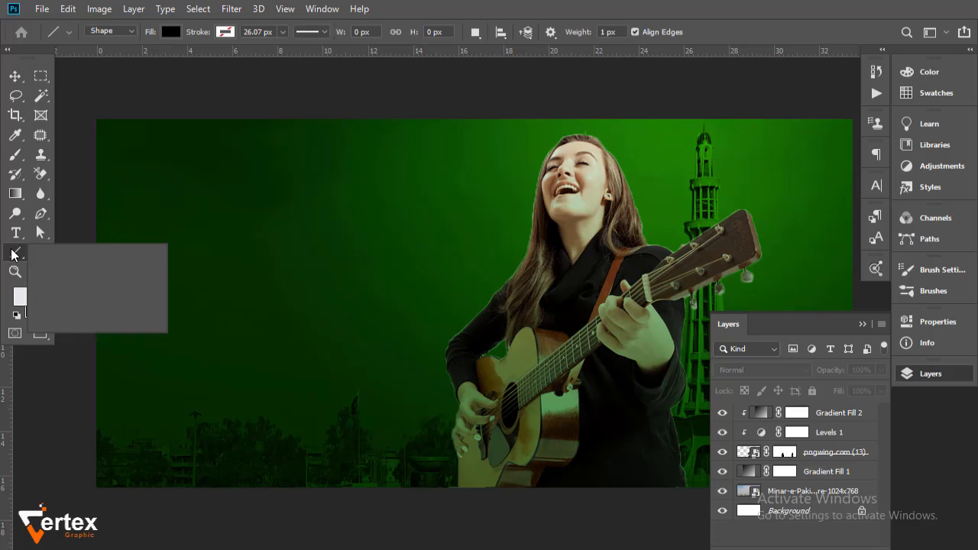
left_click(77, 278)
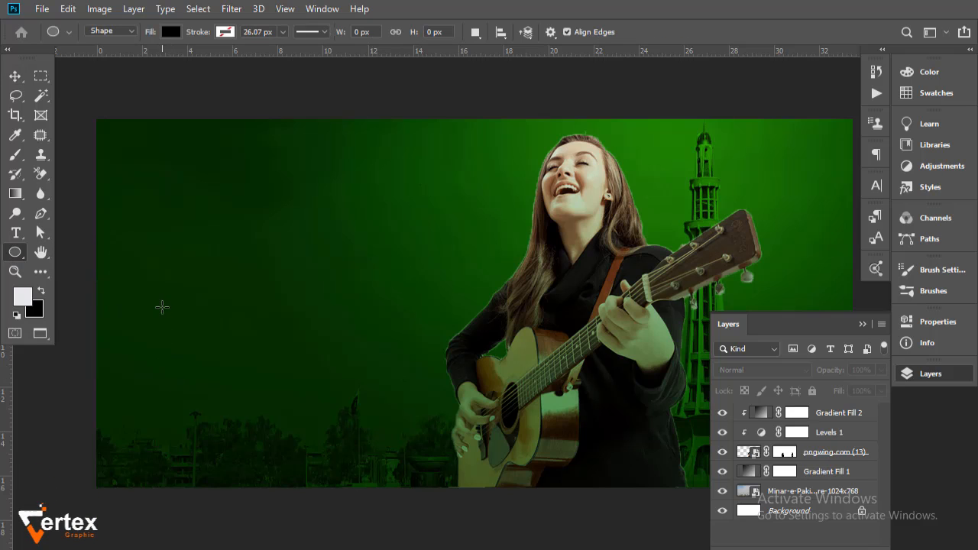
left_click_drag(161, 305, 418, 464)
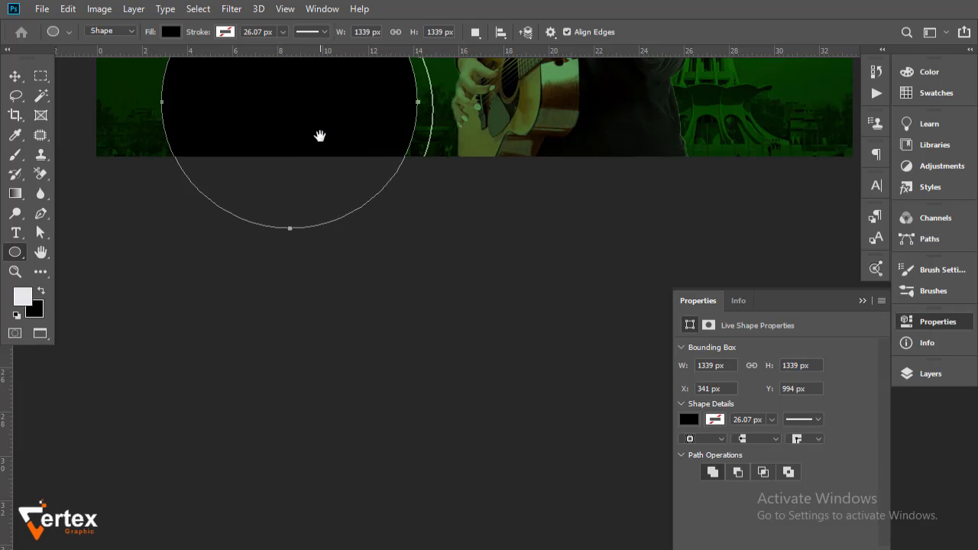
left_click_drag(319, 135, 371, 343)
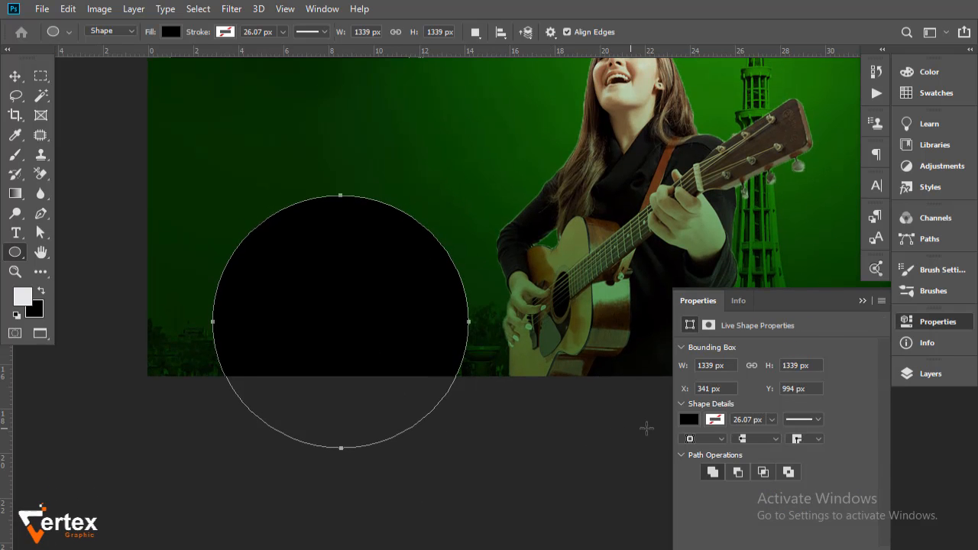
left_click(689, 420)
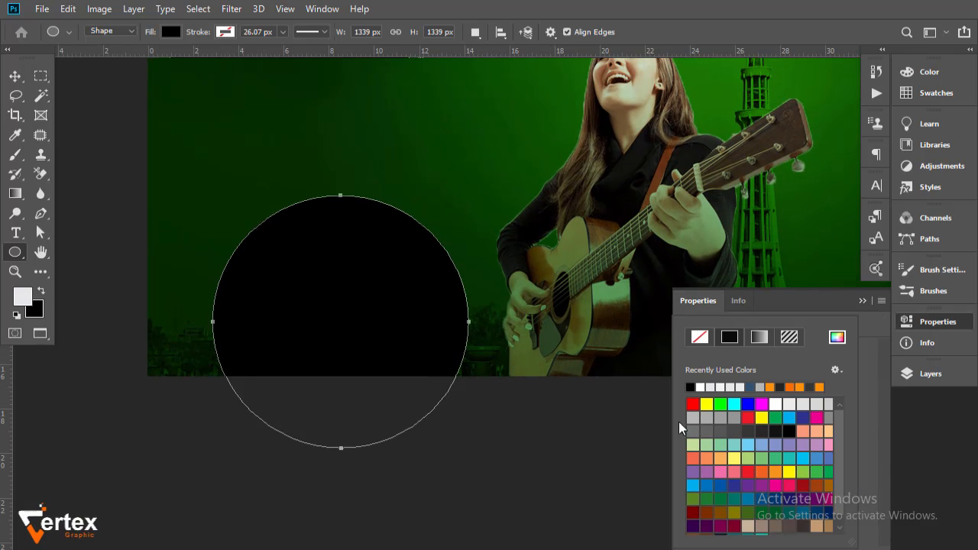
left_click(700, 386)
left_click(863, 299)
left_click(863, 300)
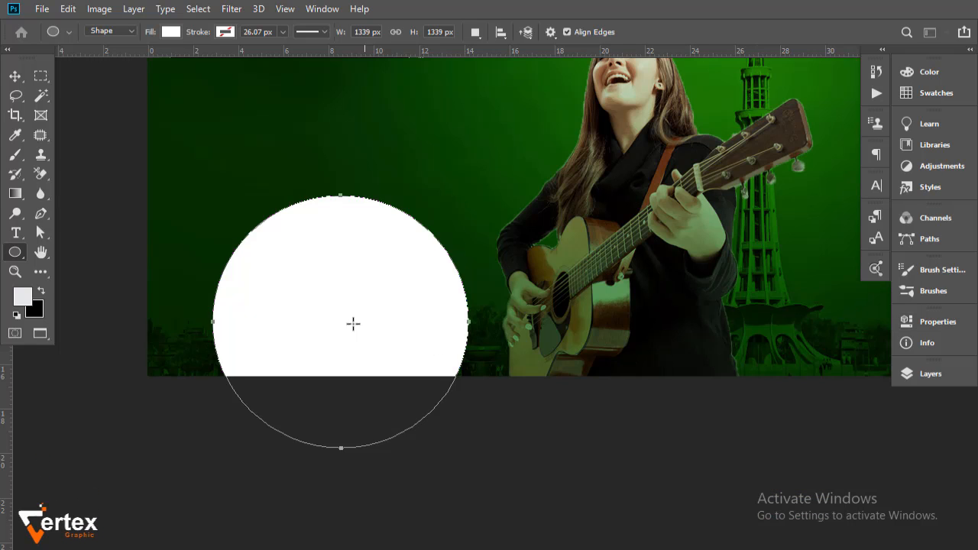
Step: Move the white circle into the banner's lower-left corner so it extends past the left and bottom edges
left_click(15, 76)
left_click_drag(339, 280, 231, 299)
key("space")
left_click_drag(406, 201, 399, 287)
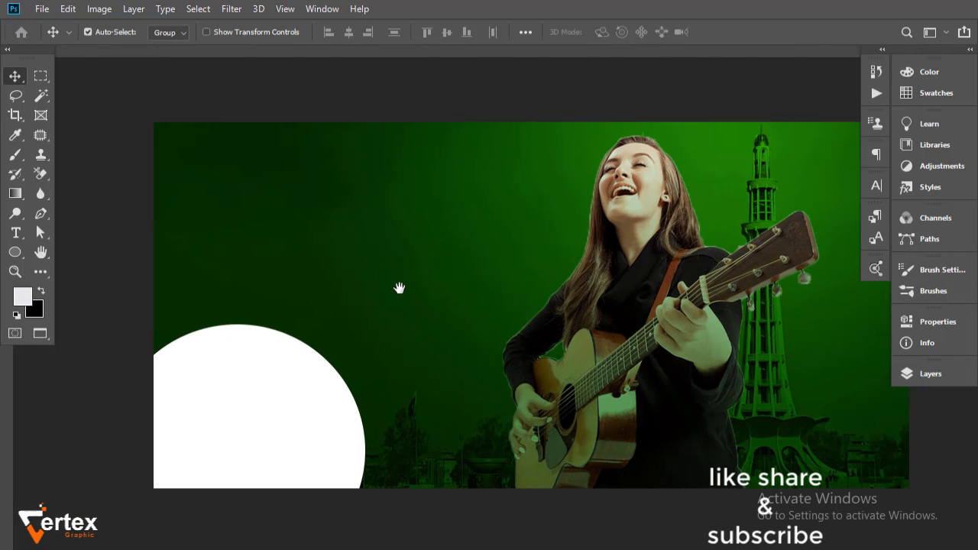
left_click_drag(279, 411, 280, 416)
key("ctrl+r")
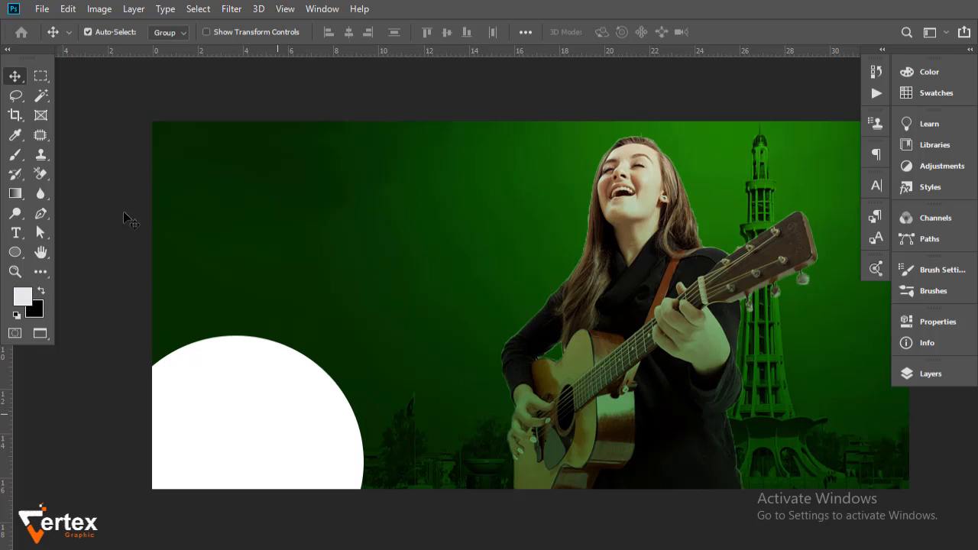
left_click(42, 8)
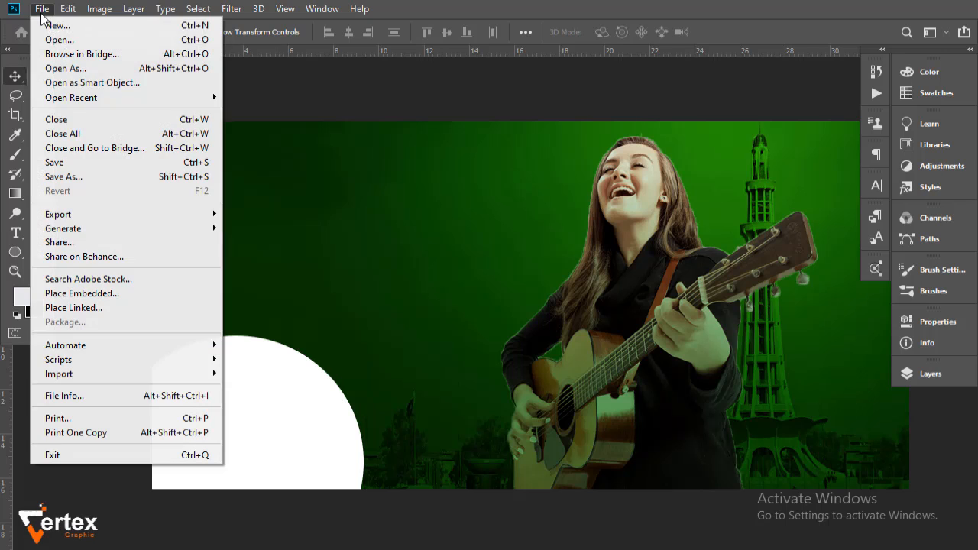
left_click(104, 293)
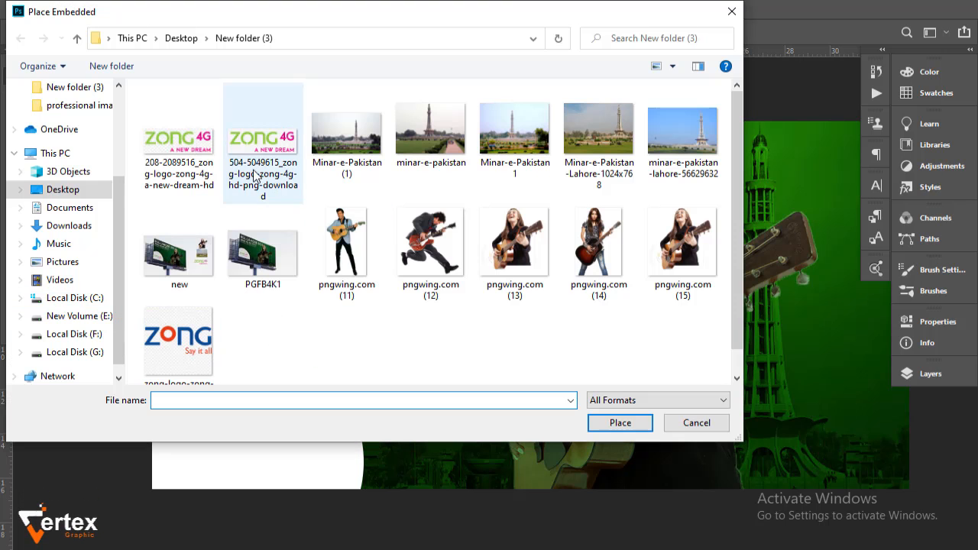
left_click(175, 145)
left_click(284, 162)
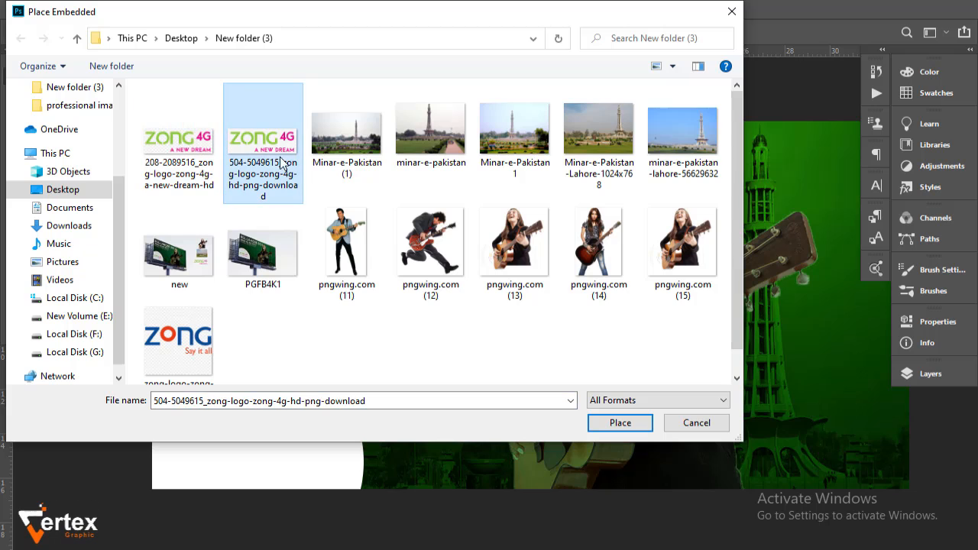
left_click(611, 424)
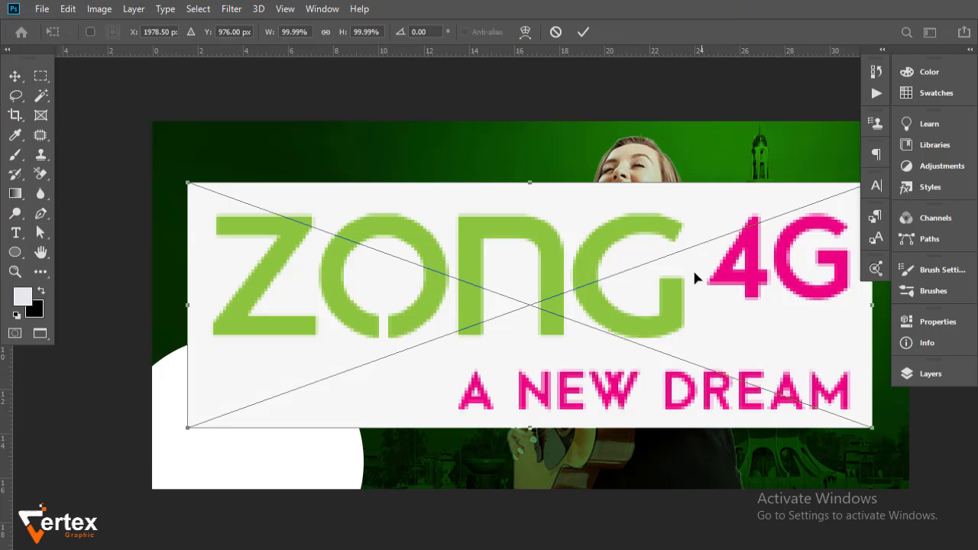
left_click_drag(693, 277, 680, 277)
key("Return")
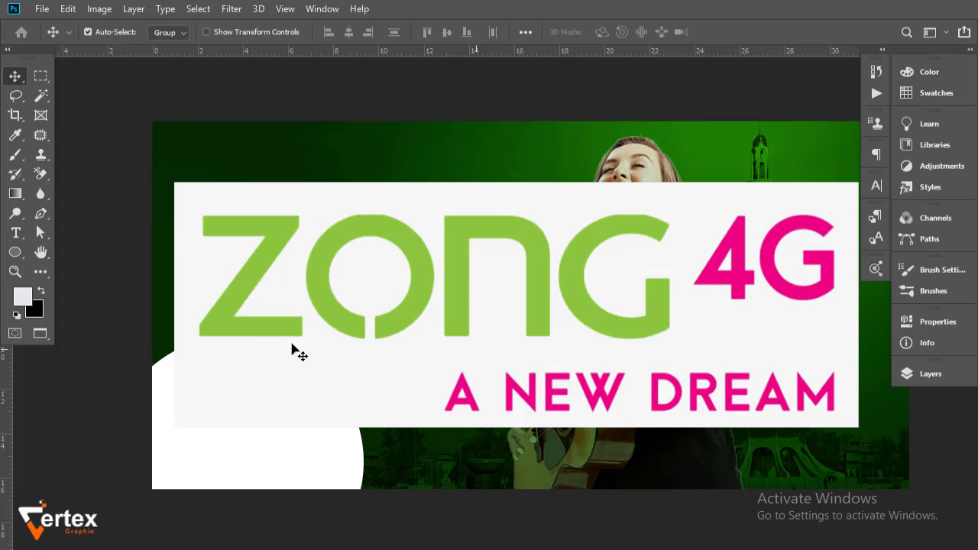
Step: Rasterize the Zong 4G logo layer and delete its light background, including the enclosed areas inside the characters, using Magic Wand selections
left_click(41, 96)
left_click(198, 251)
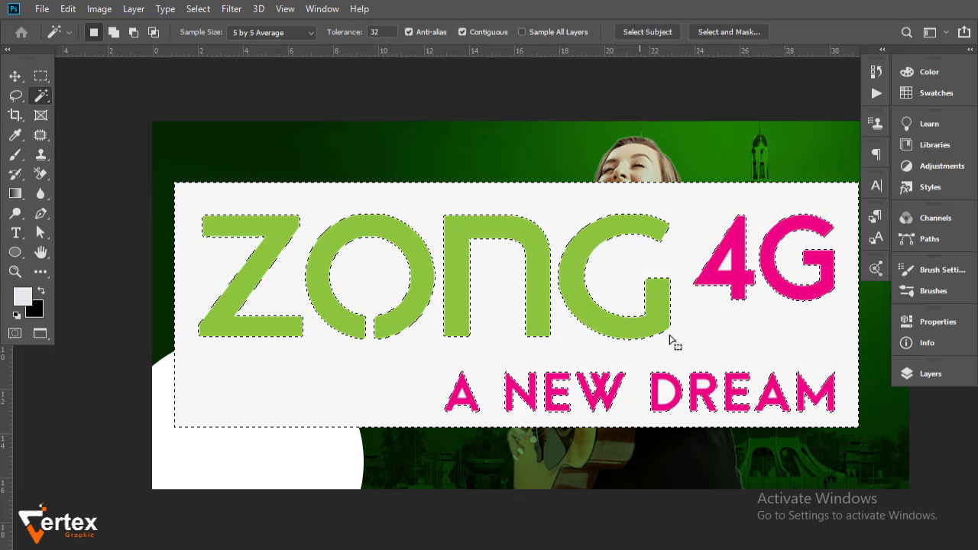
left_click(923, 373)
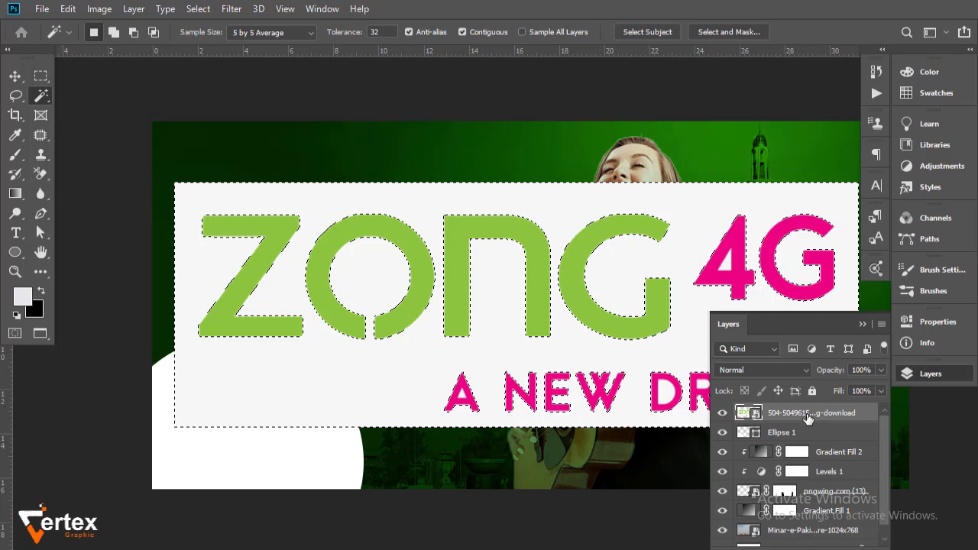
right_click(807, 418)
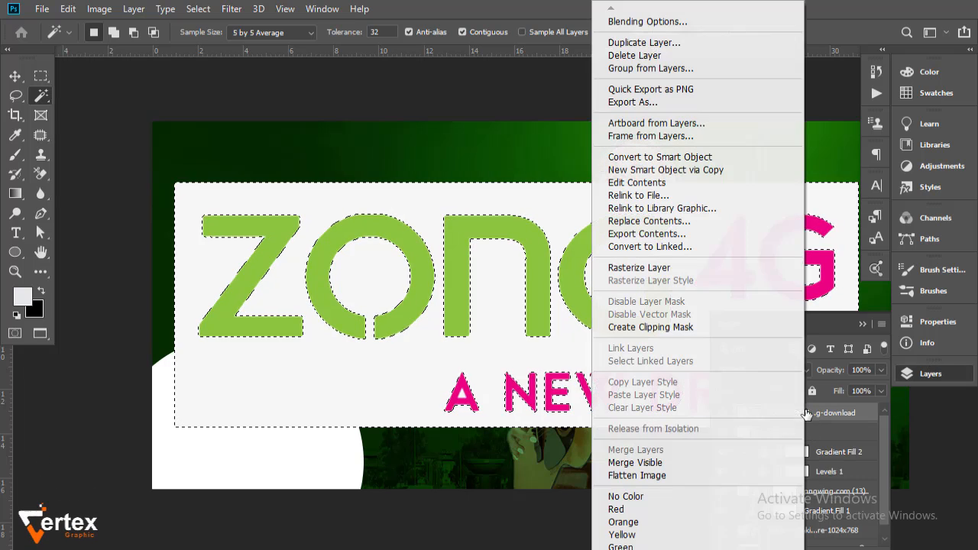
left_click(654, 268)
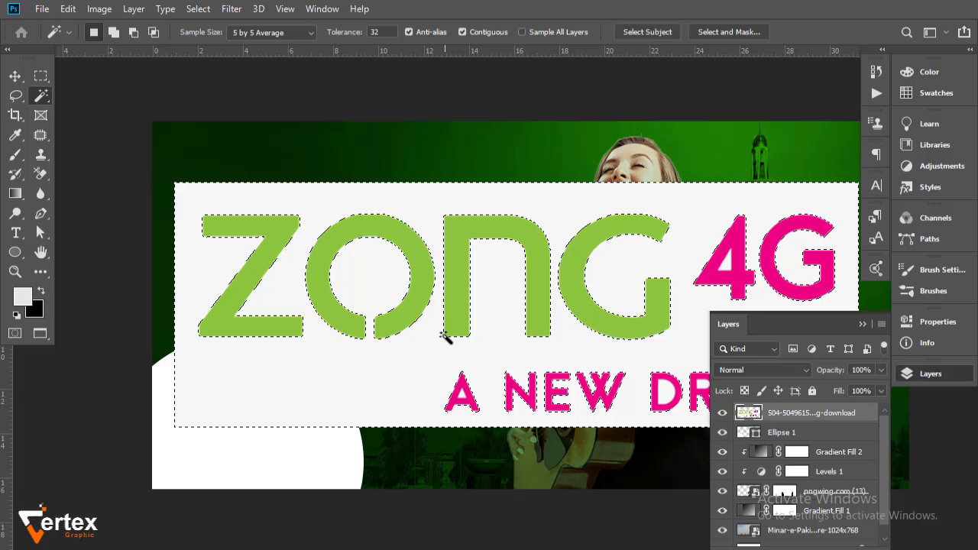
key("Delete")
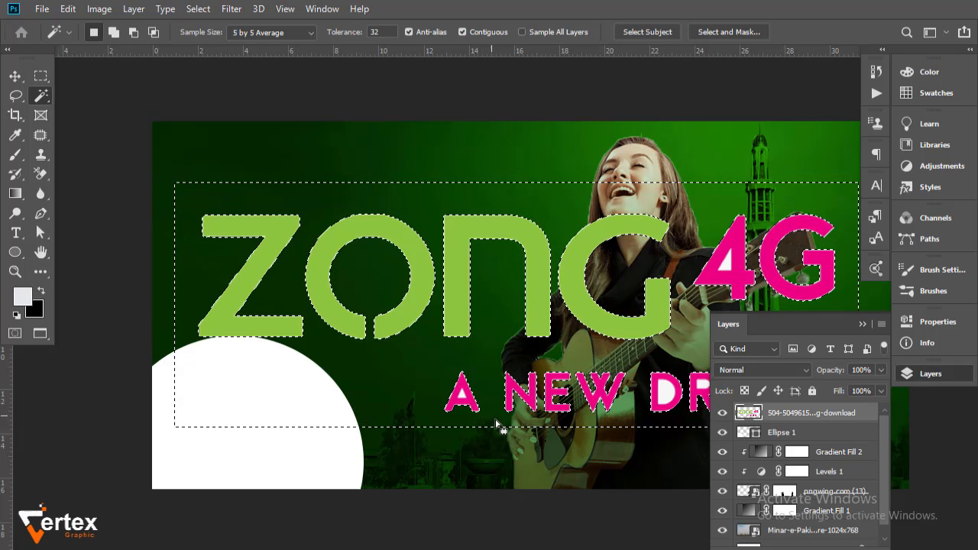
key("ctrl+d")
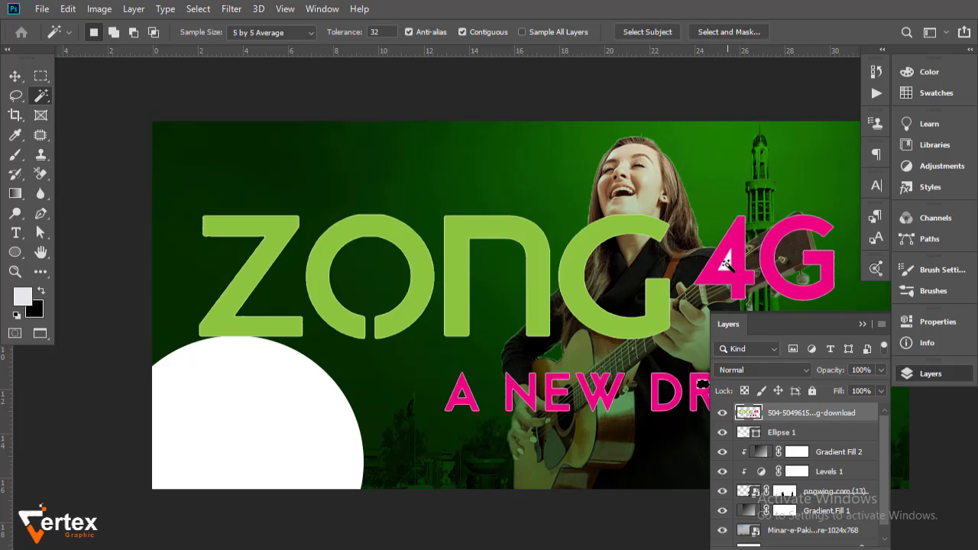
left_click(862, 324)
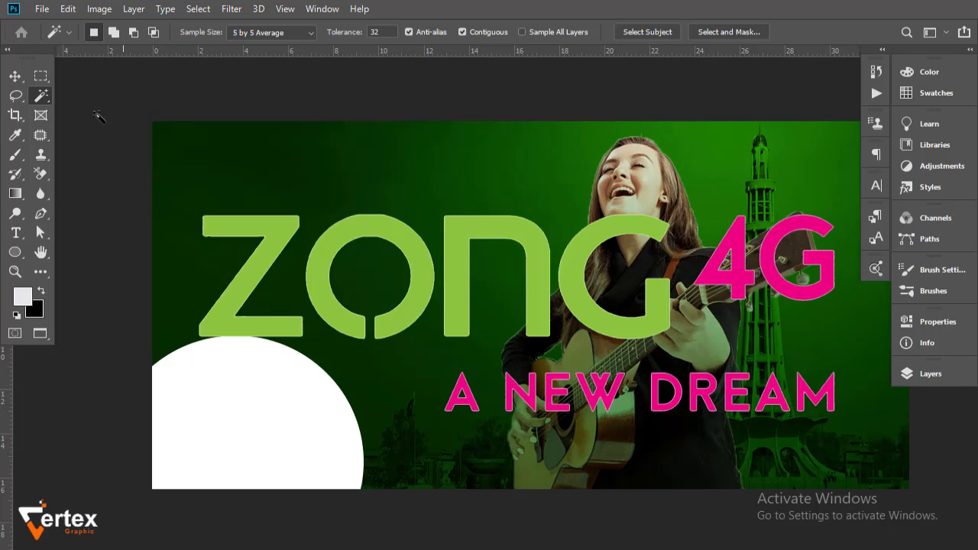
Step: Scale the Zong 4G logo proportionally to about 24.75% and position it inside the white circle
left_click(15, 76)
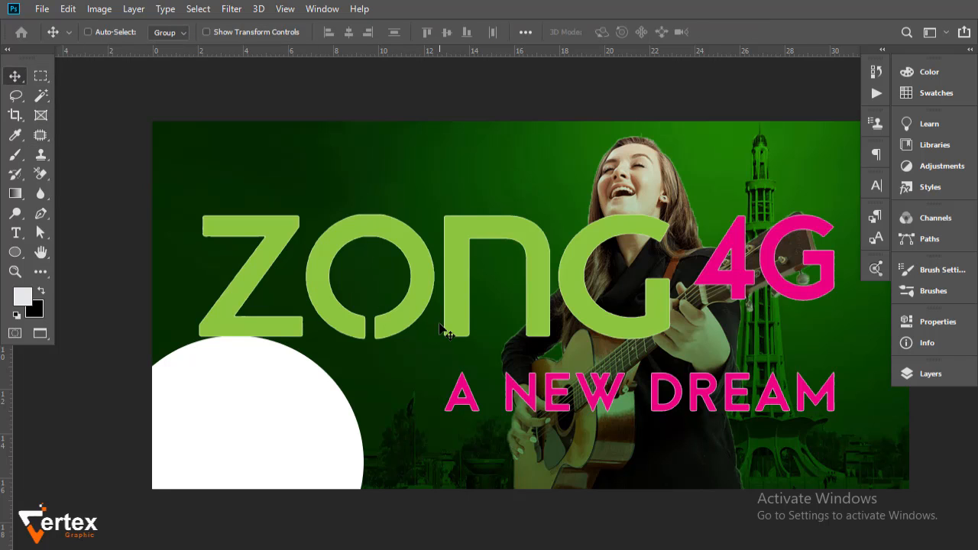
key("ctrl+t")
left_click_drag(834, 413, 374, 414)
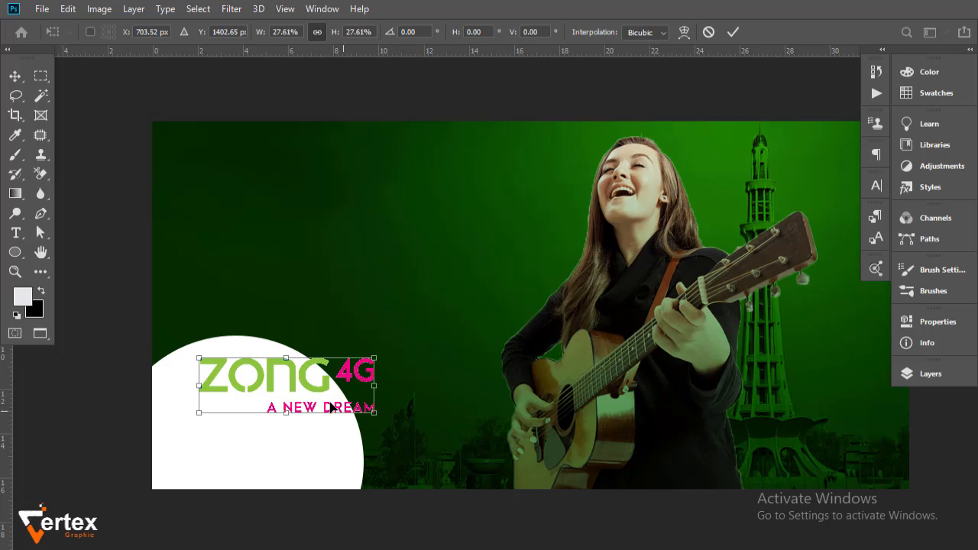
left_click_drag(310, 394, 277, 441)
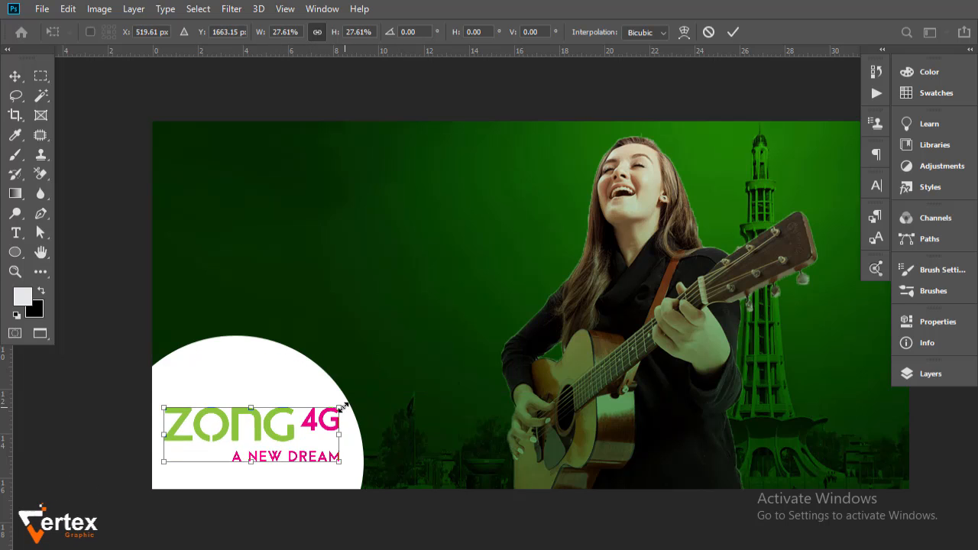
left_click_drag(341, 407, 321, 413)
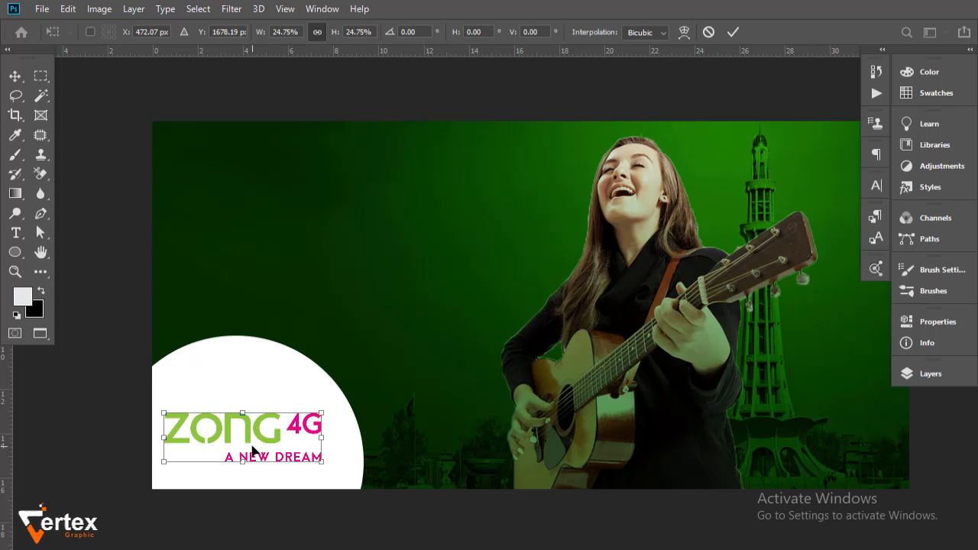
left_click_drag(248, 441, 252, 430)
key("Return")
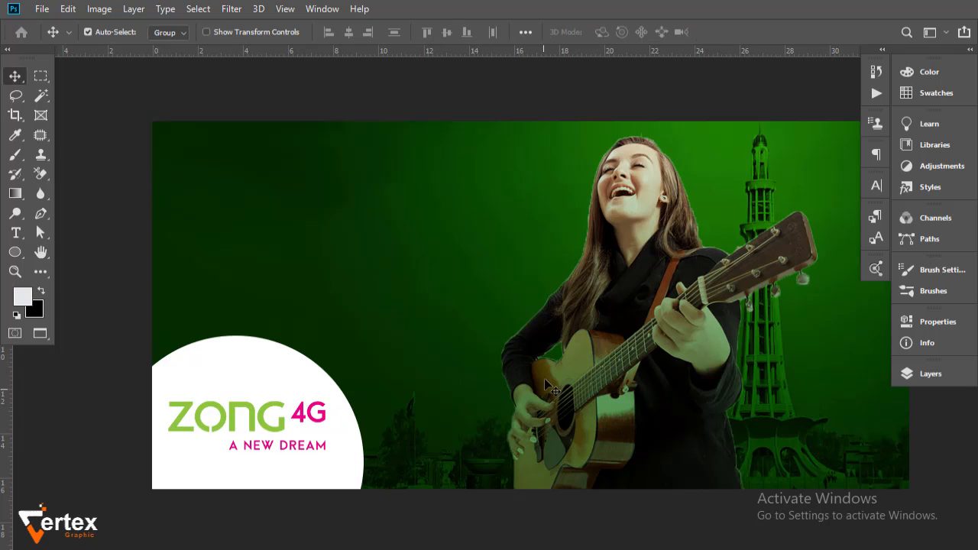
left_click_drag(531, 285, 541, 288)
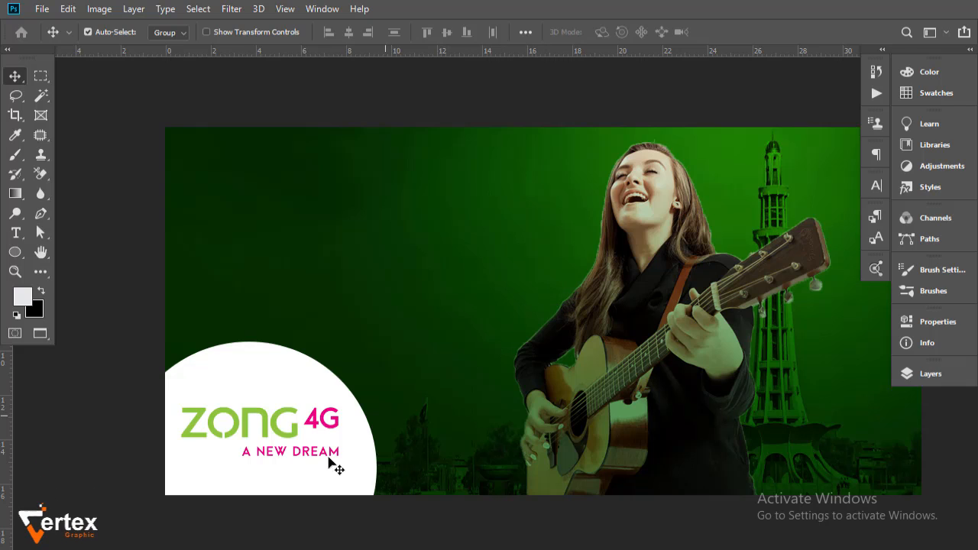
Step: Shift the white circle slightly down and left, and reposition the Zong 4G logo lower inside it
left_click_drag(277, 386, 275, 386)
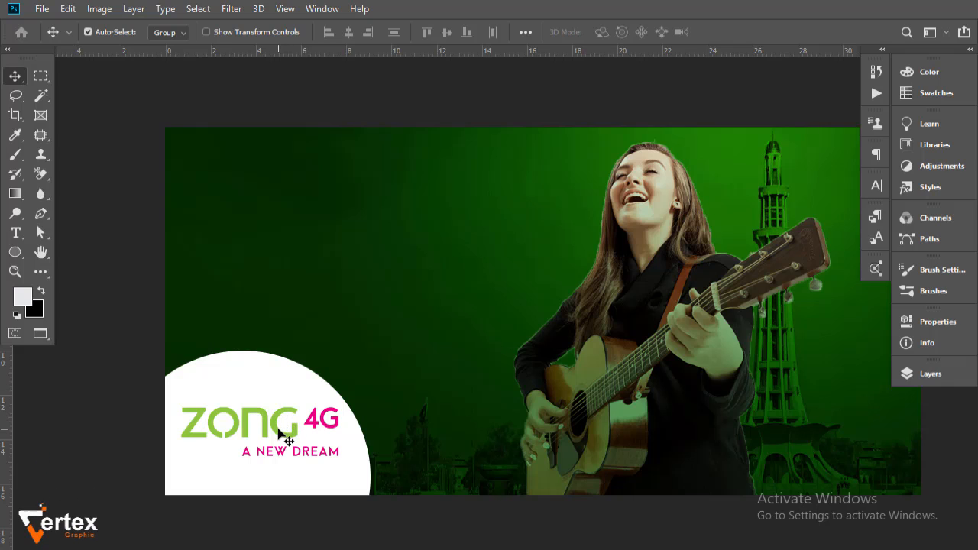
left_click_drag(278, 431, 271, 442)
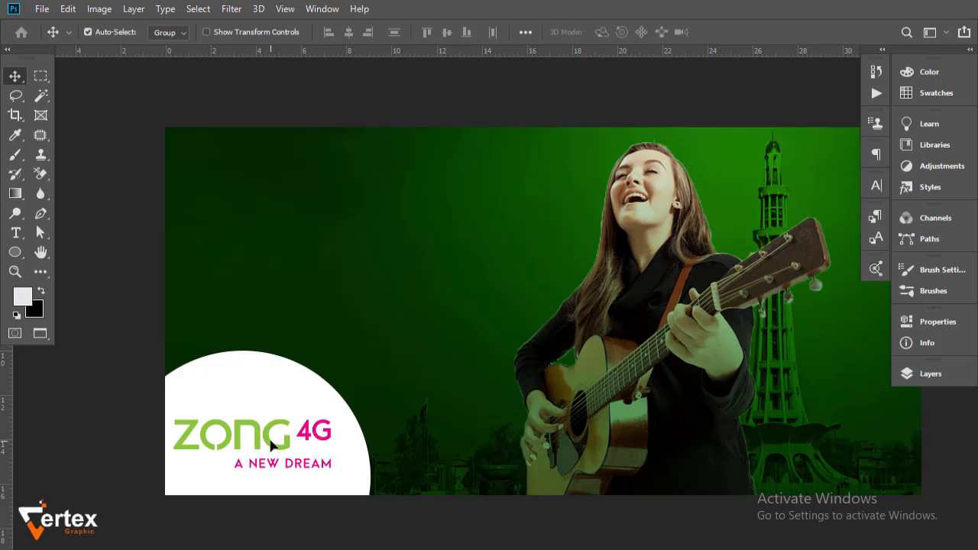
left_click_drag(258, 449, 268, 448)
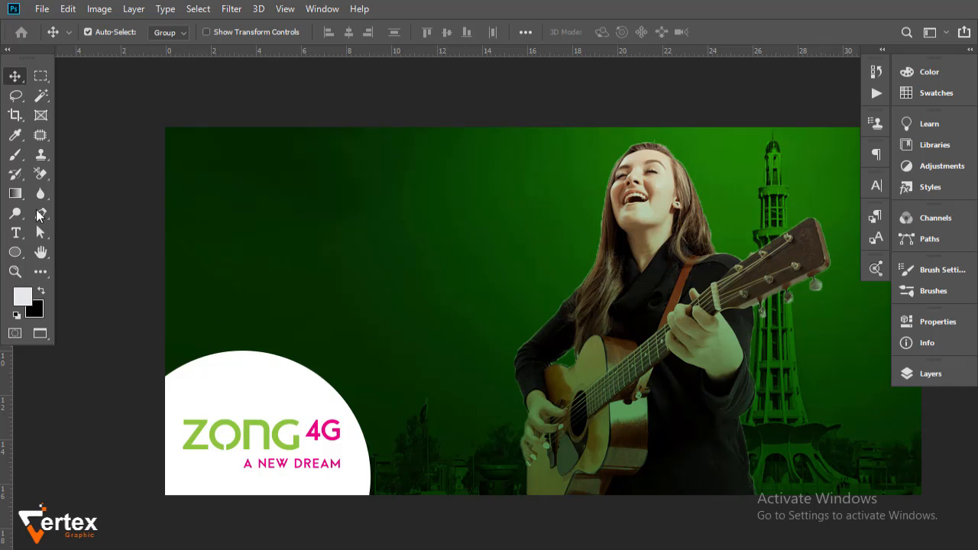
Step: Add the headline text BOL LAHORE BOL and scale it up across the banner's upper-left area, beside the guitarist's head
key("t")
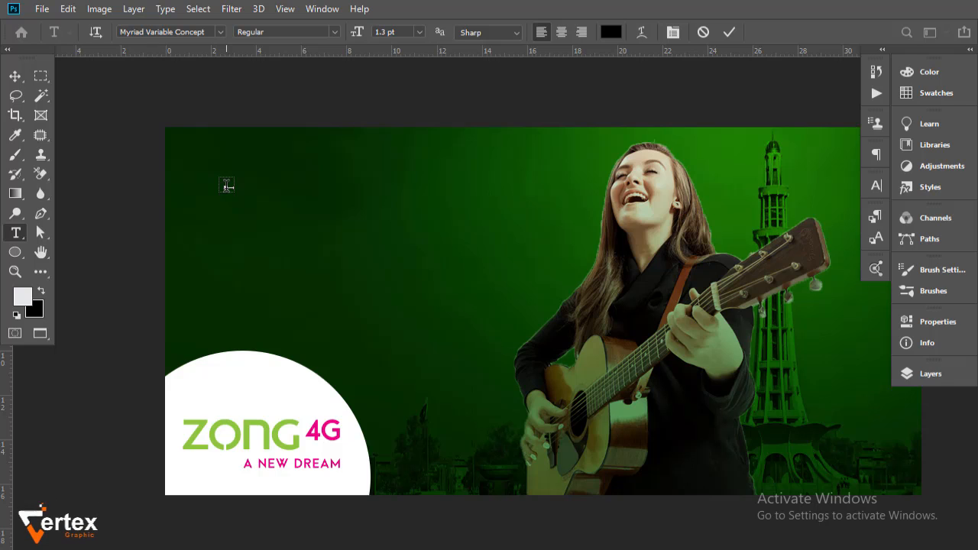
key("ctrl+Return")
key("v")
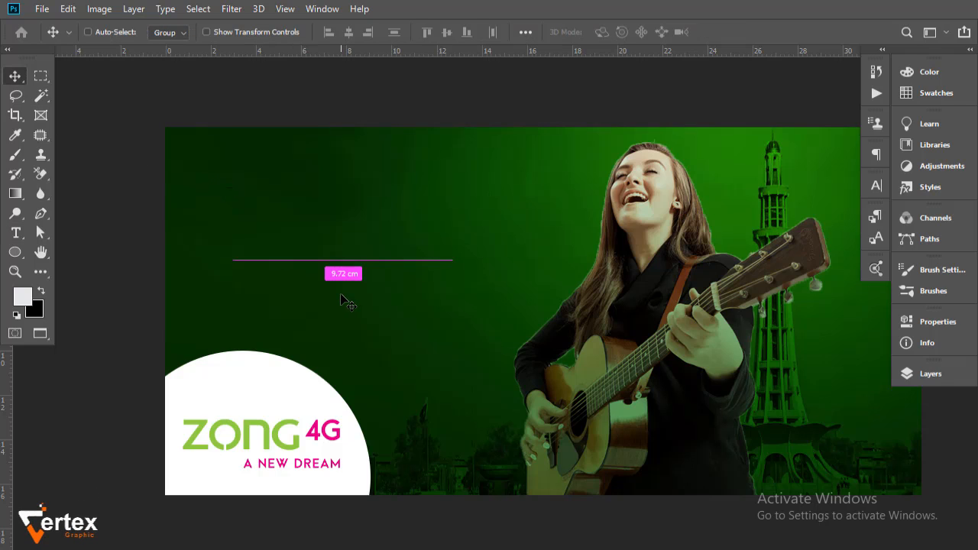
key("ctrl+t")
left_click_drag(238, 198, 543, 304)
left_click_drag(431, 220, 389, 172)
left_click_drag(518, 197, 581, 220)
key("Return")
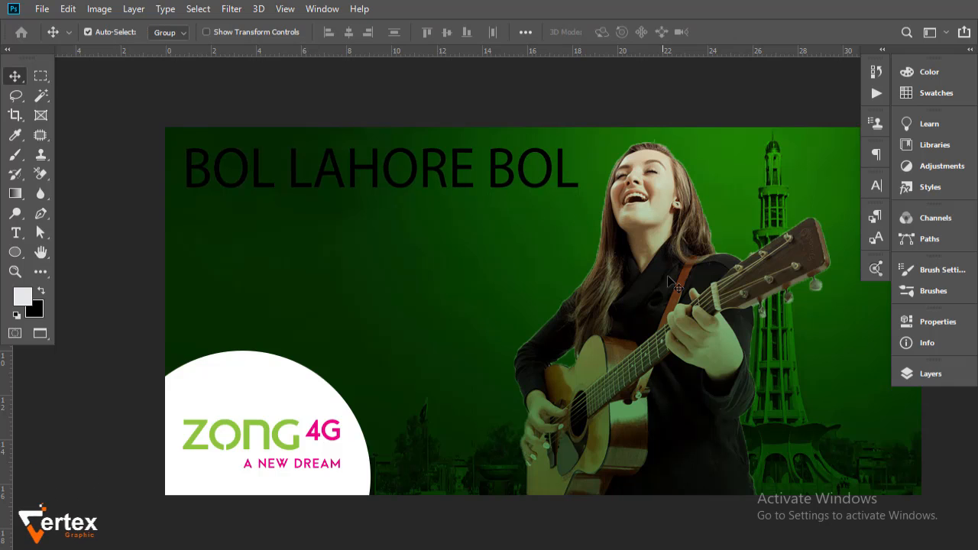
Step: Set the BOL LAHORE BOL headline's text color to white (ffffff)
left_click(876, 185)
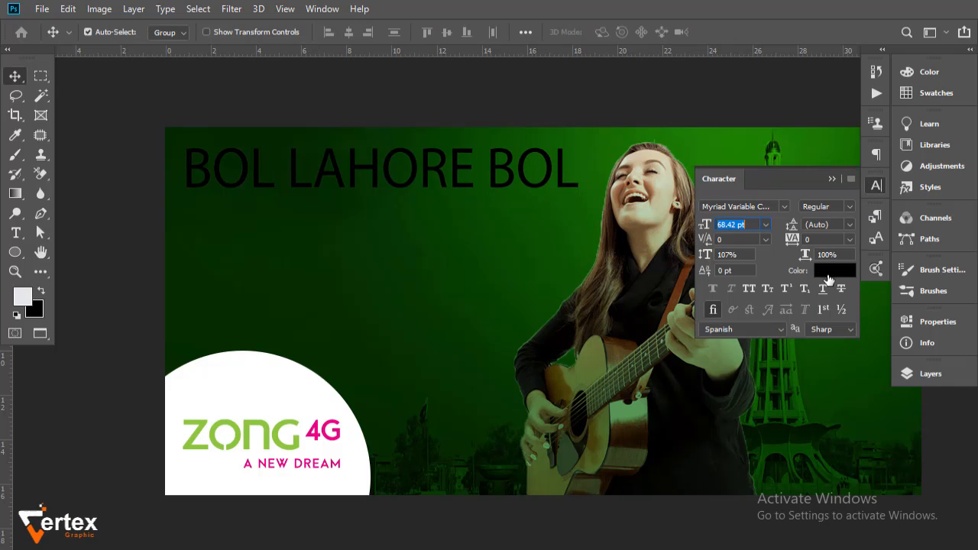
left_click(831, 272)
left_click_drag(239, 298, 120, 231)
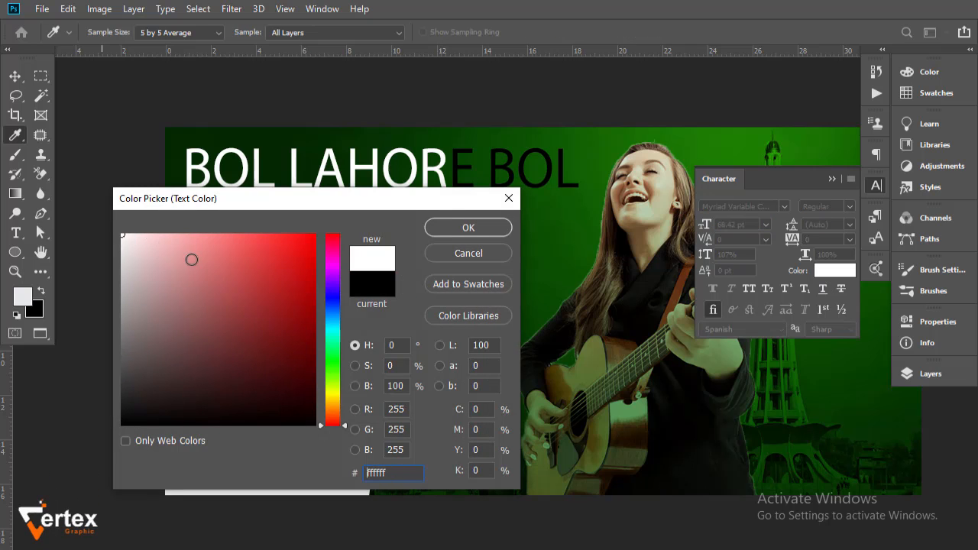
left_click(469, 229)
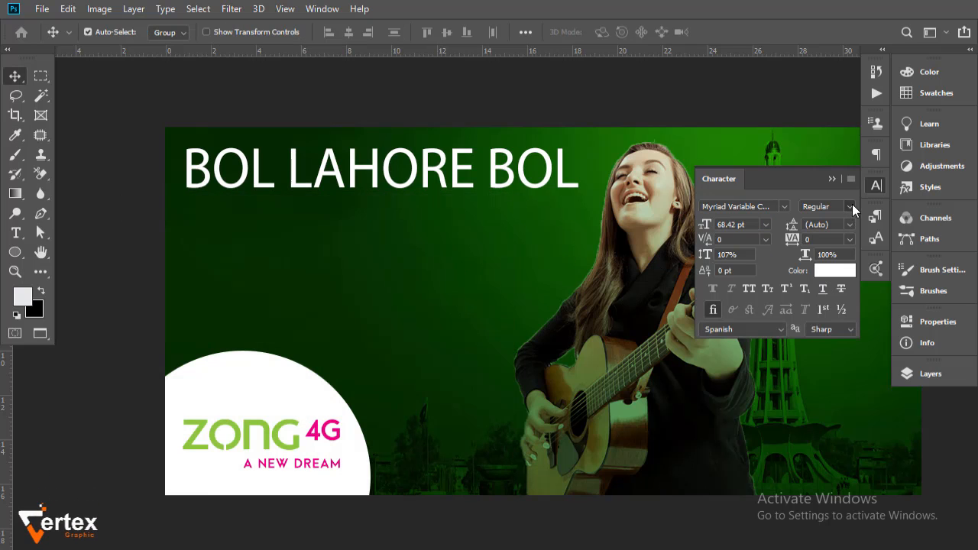
Step: Compare the Bold SemiCondensed, Semibold SemiExtended and Semibold styles on the headline, and set its font style to Semibold SemiCondensed
left_click(848, 206)
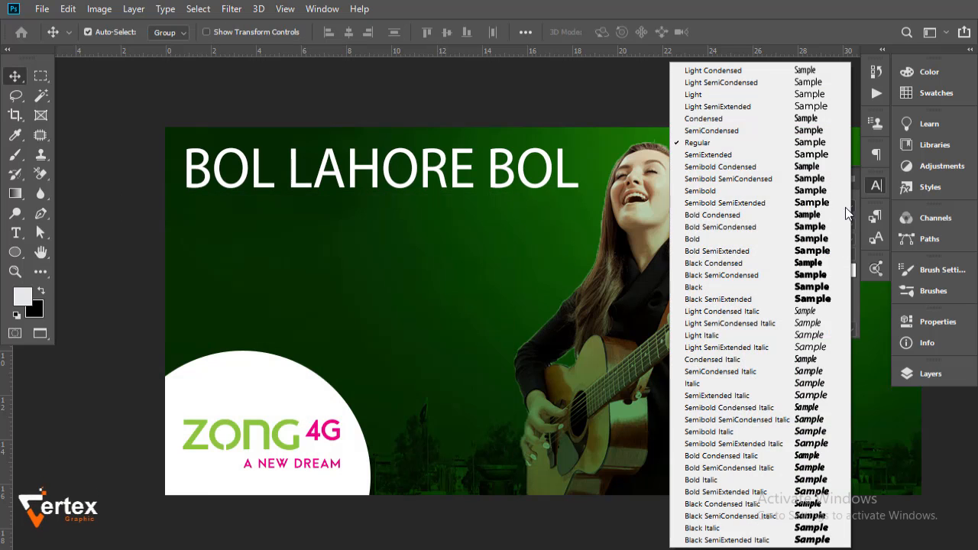
left_click(755, 227)
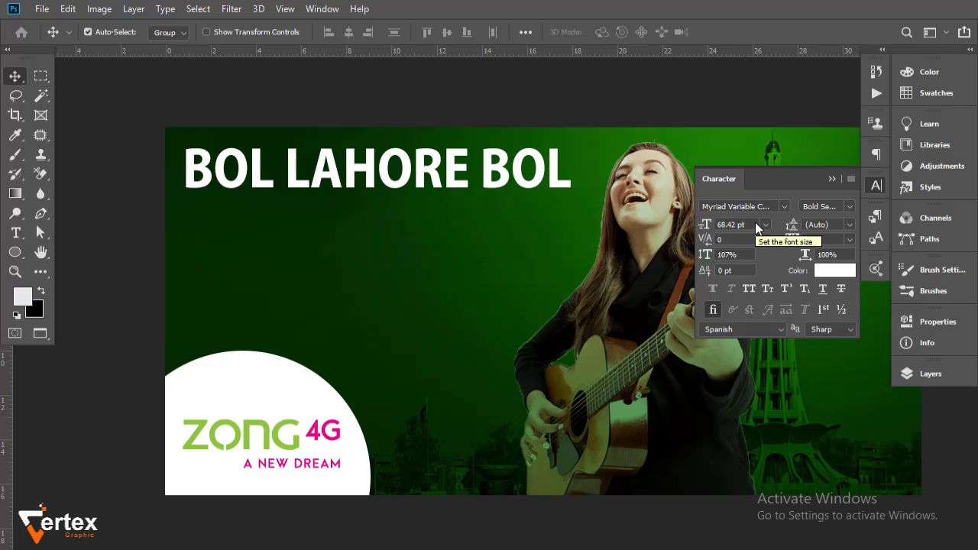
left_click(847, 208)
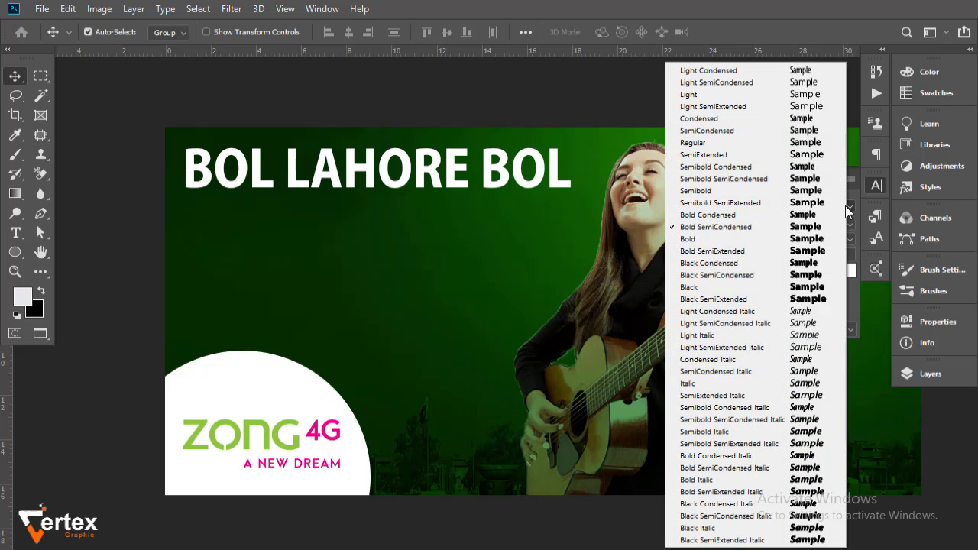
left_click(770, 201)
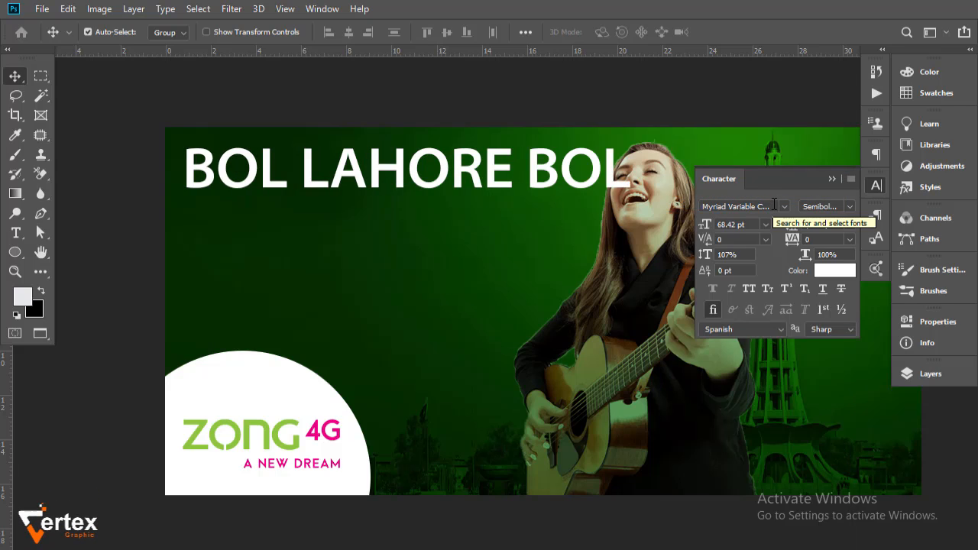
left_click(848, 207)
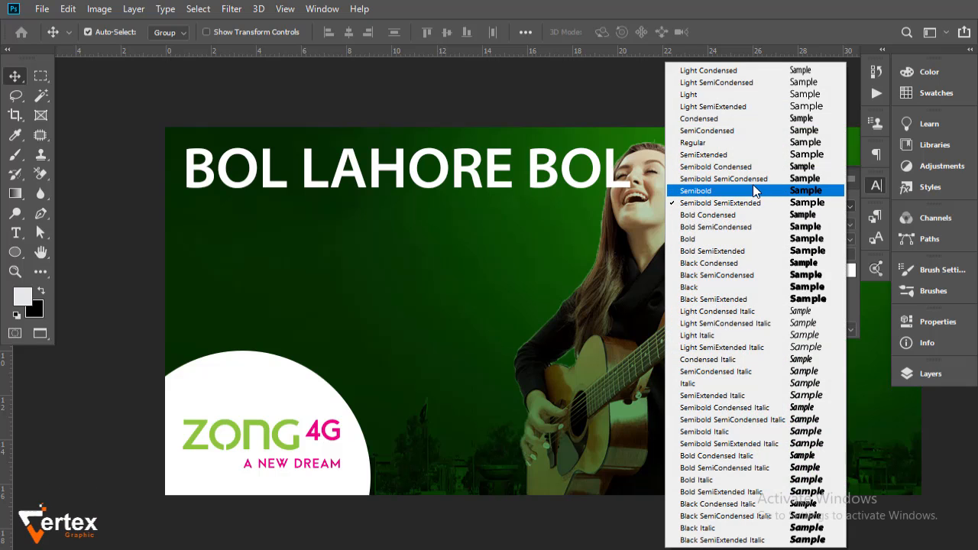
left_click(753, 190)
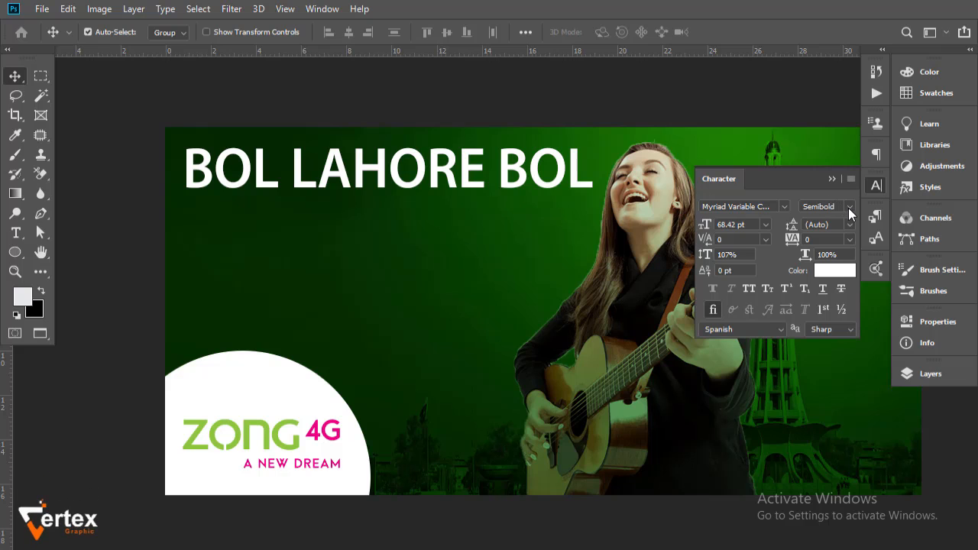
left_click(848, 208)
left_click(762, 182)
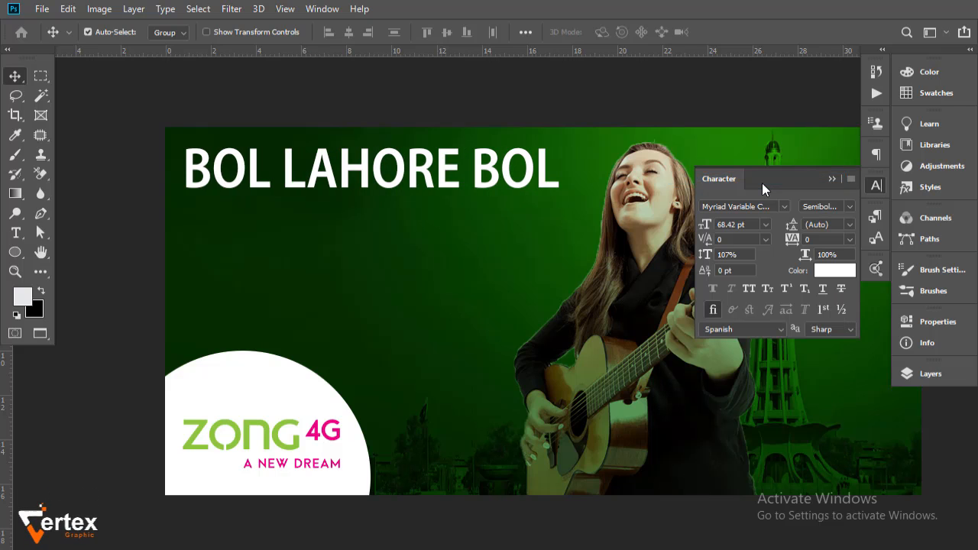